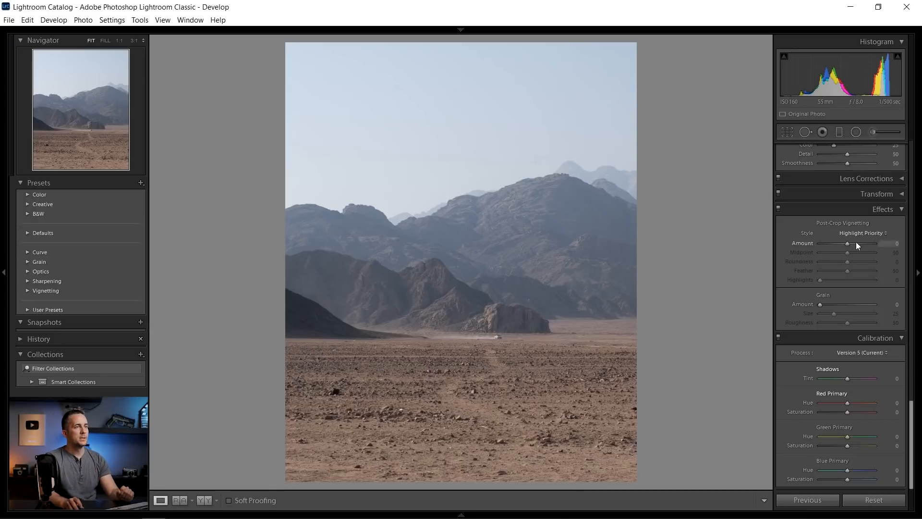
Step: Warm the desert photo's white balance by raising the temperature to 6150
scroll(855, 241, up, 10)
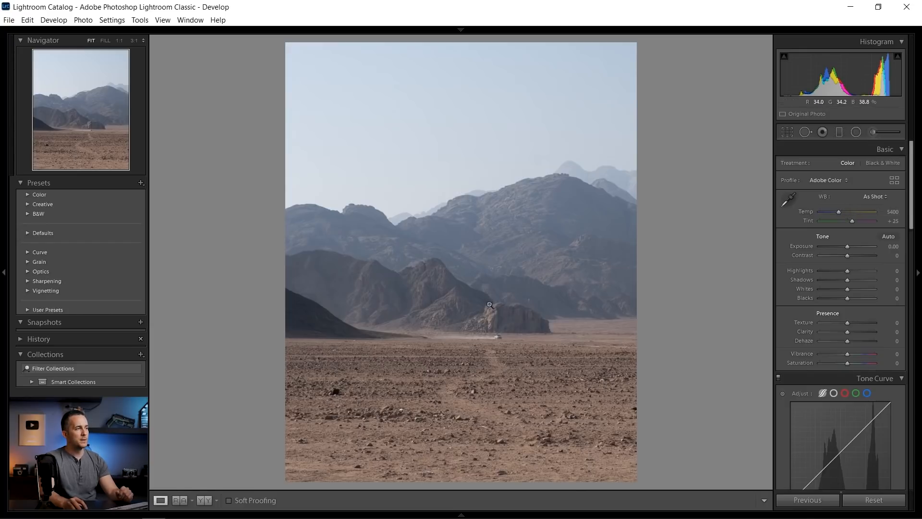
drag(838, 211, 840, 212)
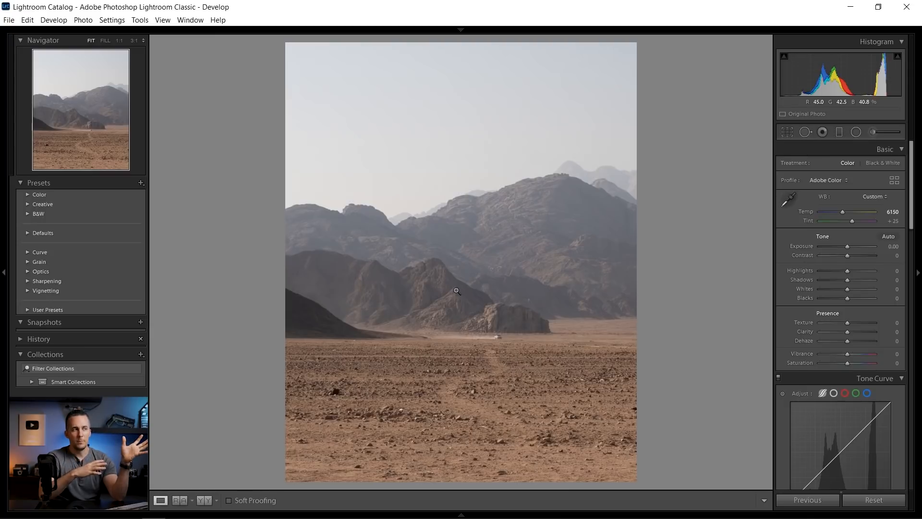
Step: Try a temperature of 8030 and a tint of +74, undoing each change
drag(842, 212, 854, 210)
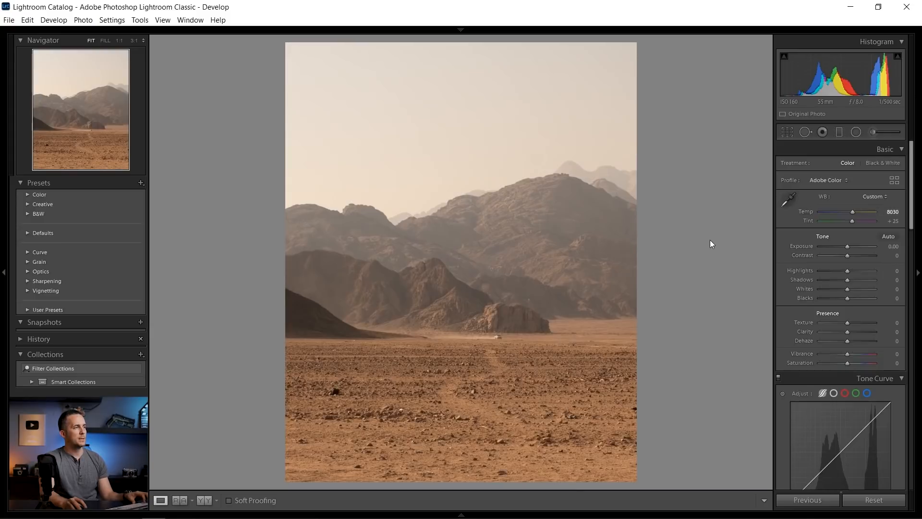
key(ctrl+z)
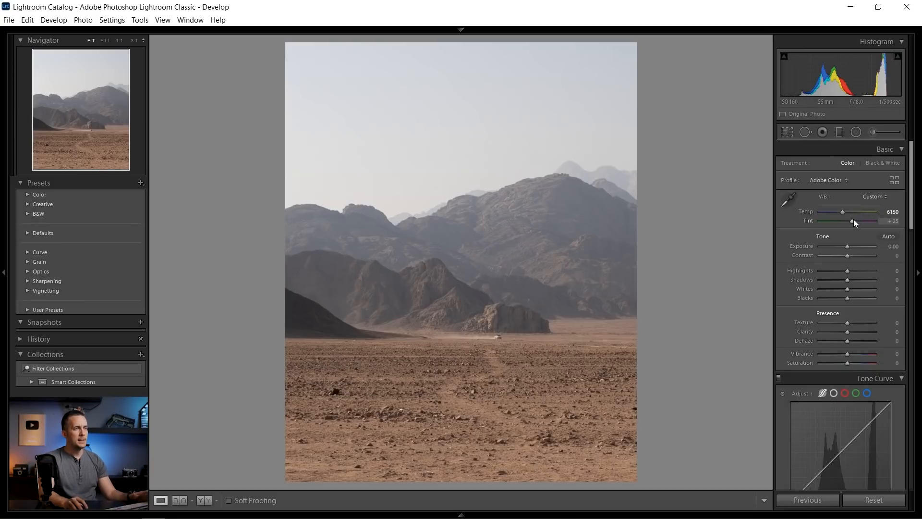
mouse_move(852, 221)
mouse_down()
mouse_move(841, 221)
mouse_move(861, 220)
mouse_up()
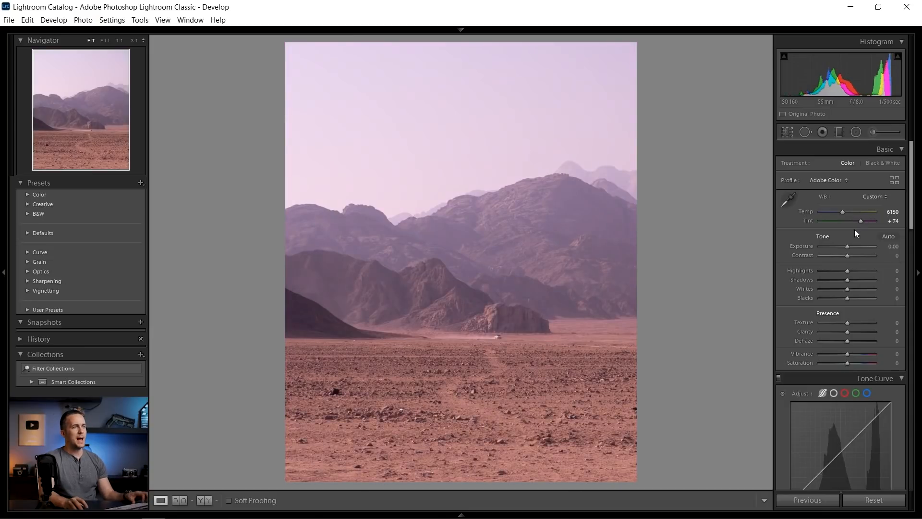
key(ctrl+z)
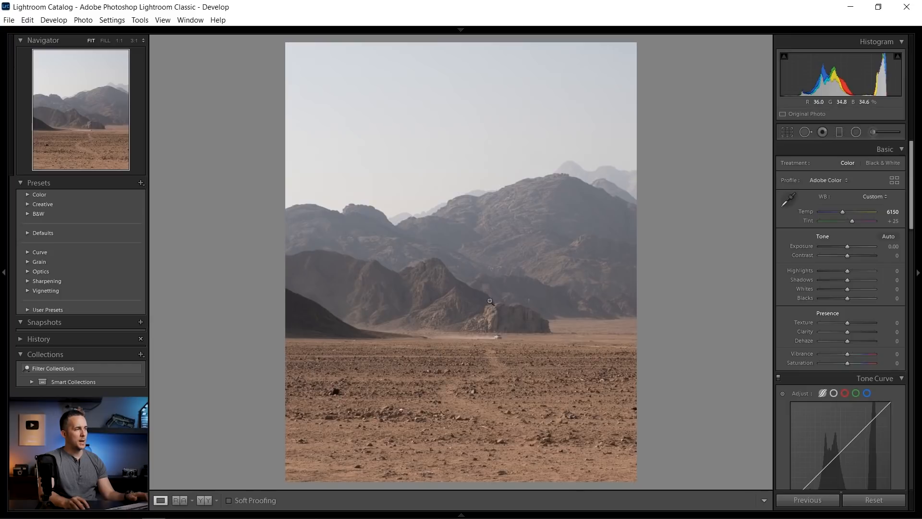
Step: Set Contrast to +14, Shadows to +19 and Blacks to -4, and compare the photo with its unedited version
drag(847, 255, 854, 275)
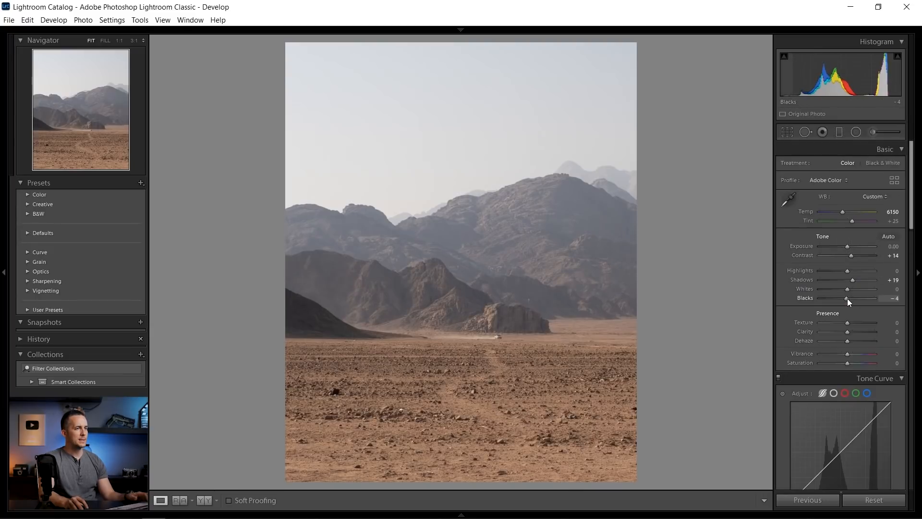
key(backslash)
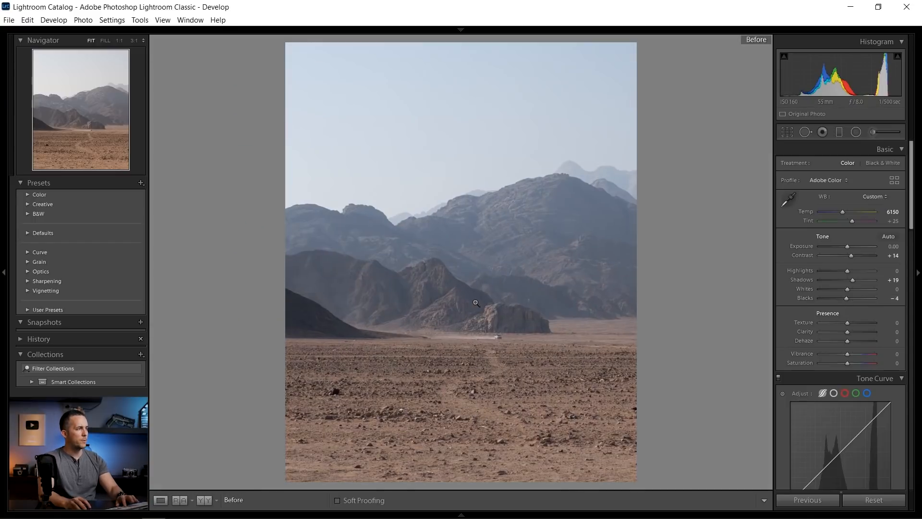
key(backslash)
key(backslash)
key(backslash)
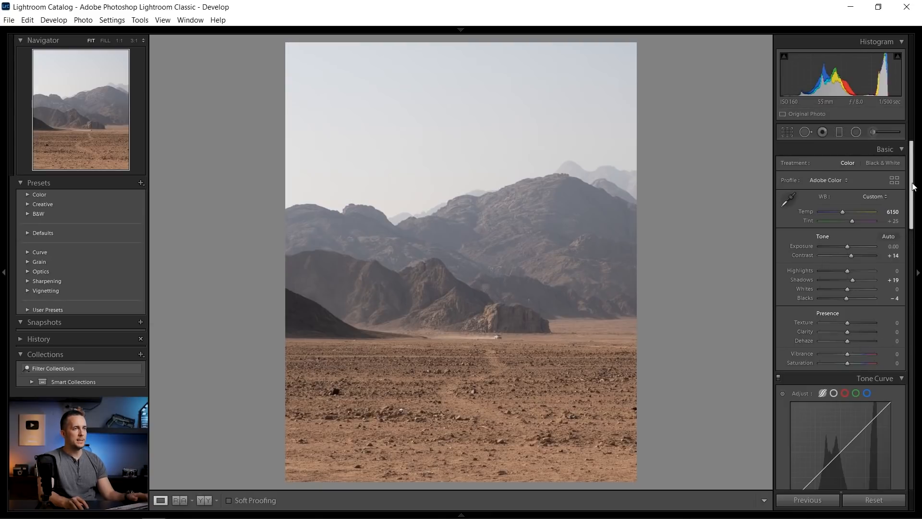
Step: Set the presence adjustments to Texture +2, Clarity +9 and Dehaze -4
scroll(913, 187, down, 3)
drag(849, 242, 851, 242)
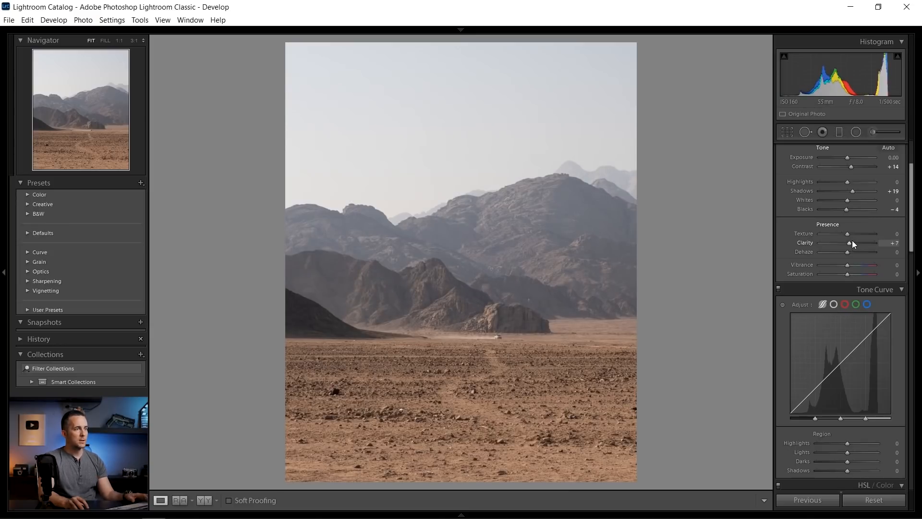
mouse_move(851, 240)
mouse_down()
mouse_move(869, 241)
mouse_move(853, 246)
mouse_up()
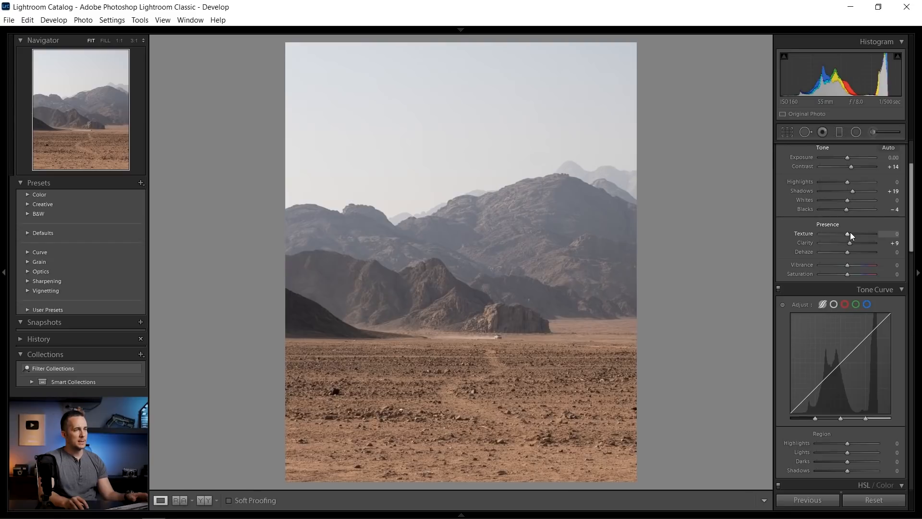
mouse_move(848, 233)
mouse_down()
mouse_move(868, 227)
mouse_move(849, 235)
mouse_up()
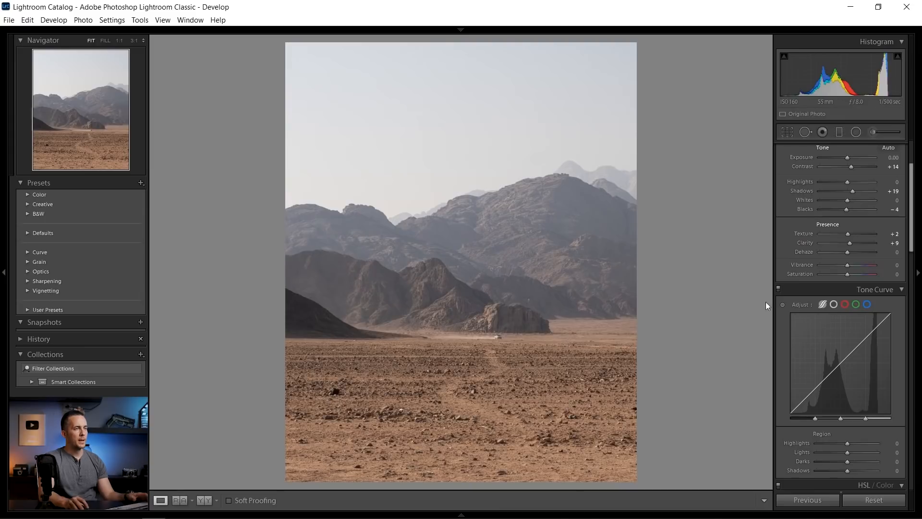
mouse_move(848, 251)
mouse_down()
mouse_move(864, 248)
mouse_move(833, 253)
mouse_move(854, 247)
mouse_move(848, 250)
mouse_up()
double_click(848, 249)
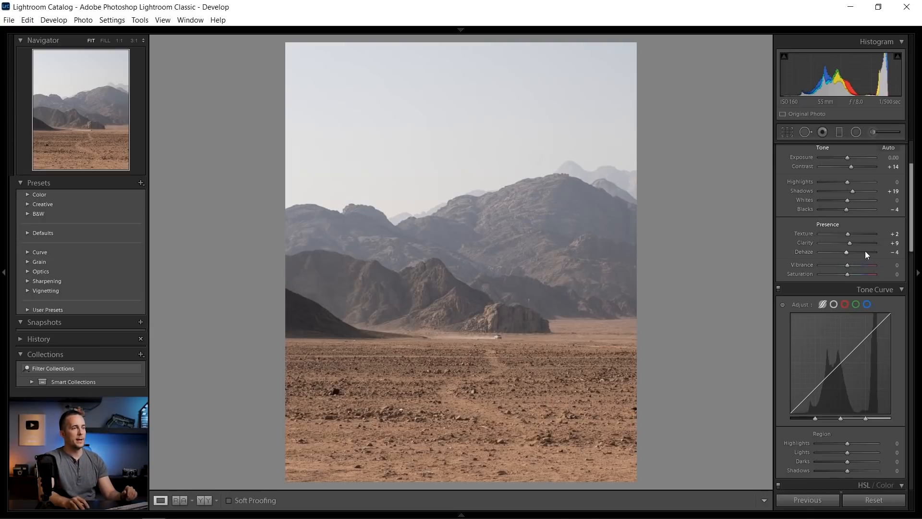
Step: Shape a slight contrast S in the RGB point curve with points at input 194, output 200 and input 62, output 59
scroll(857, 250, down, 3)
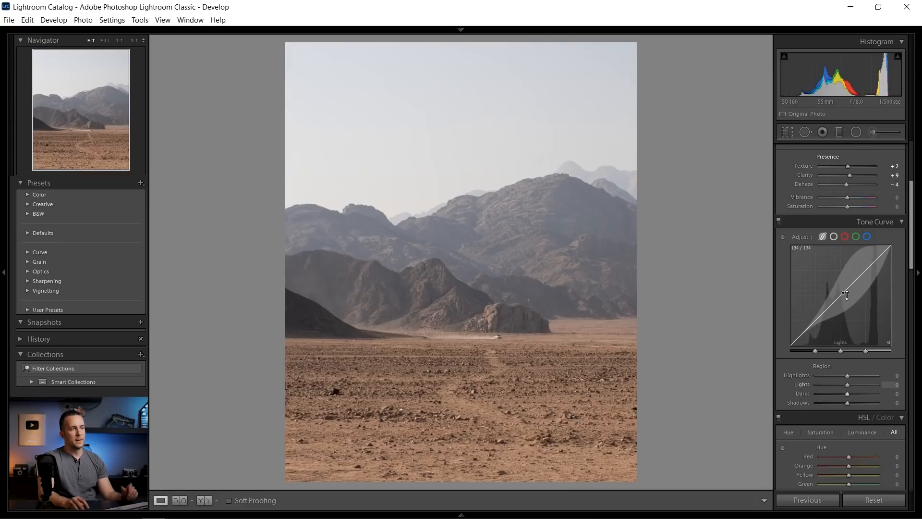
click(834, 235)
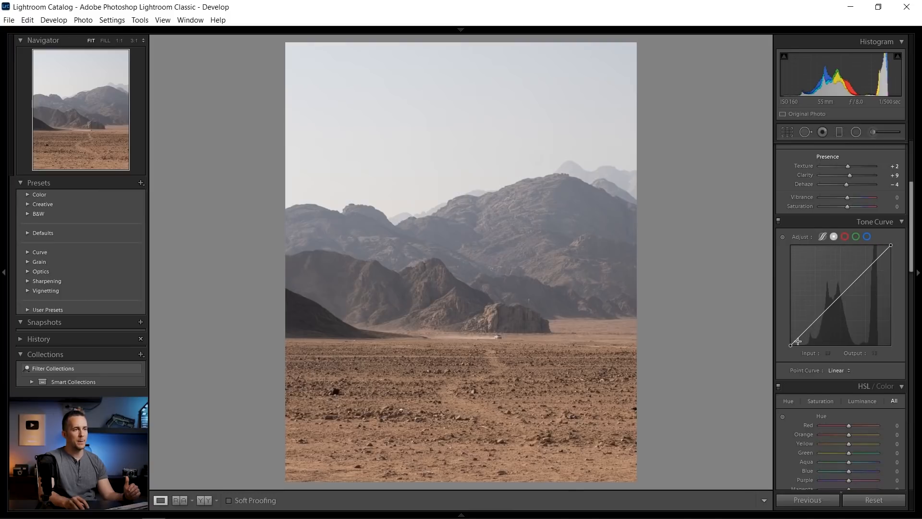
click(867, 267)
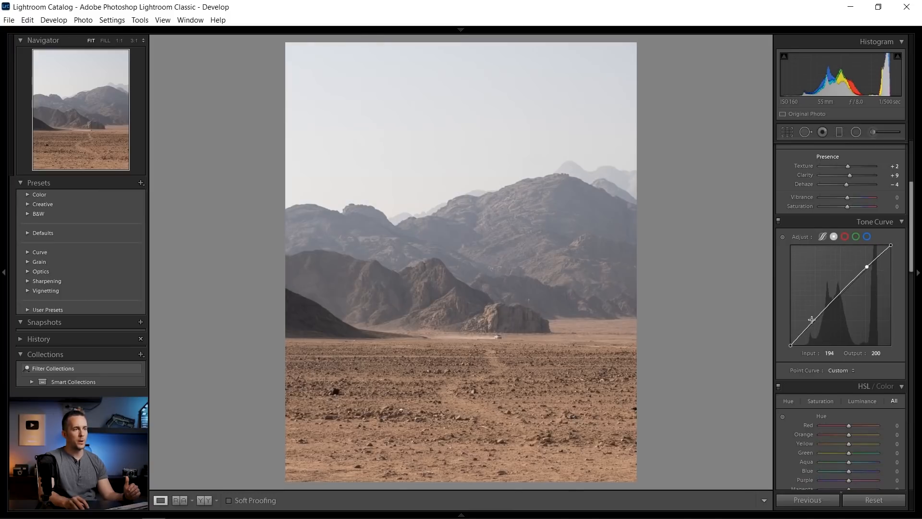
click(812, 321)
drag(812, 323, 815, 324)
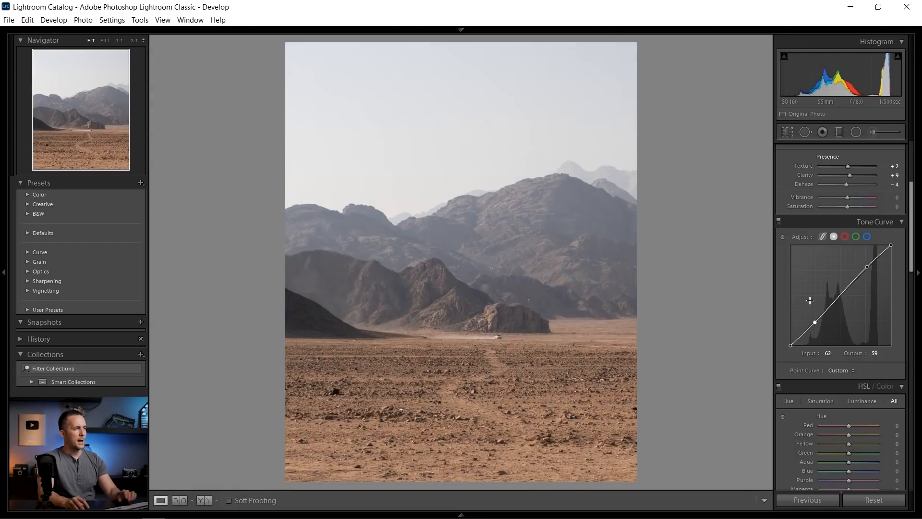
click(845, 236)
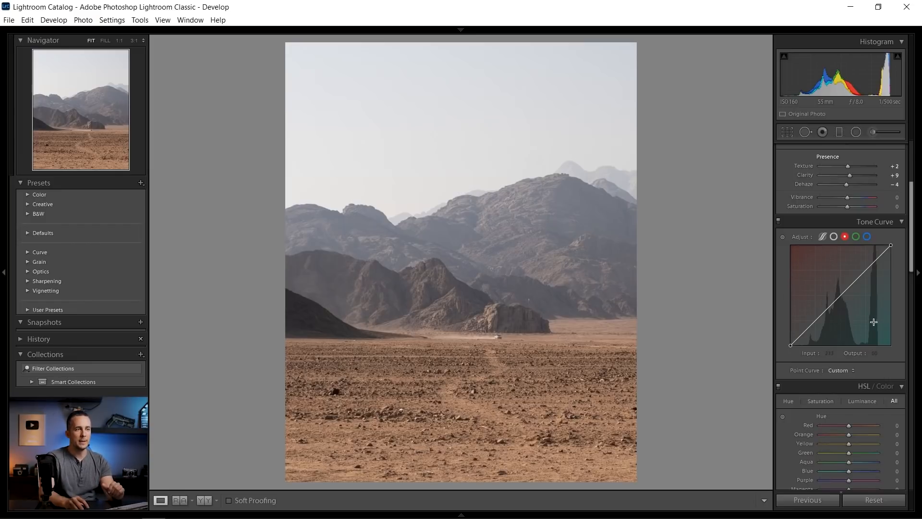
click(855, 236)
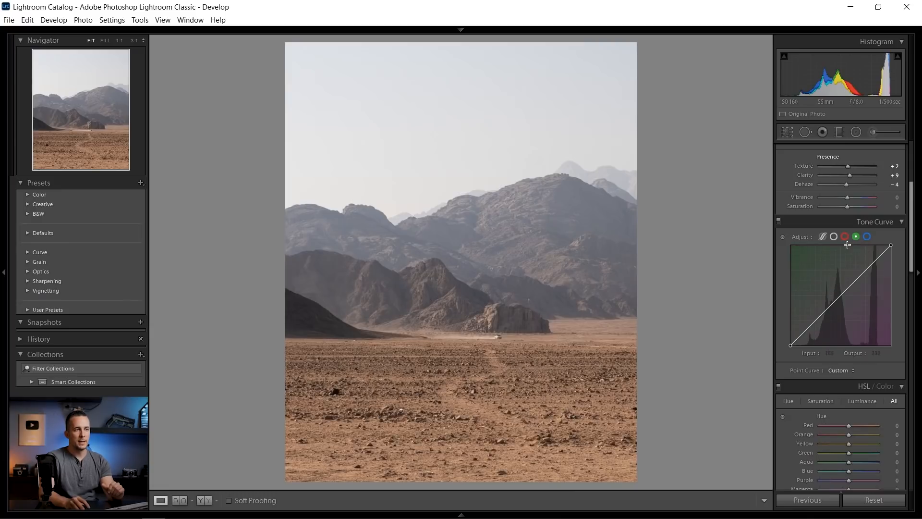
click(846, 237)
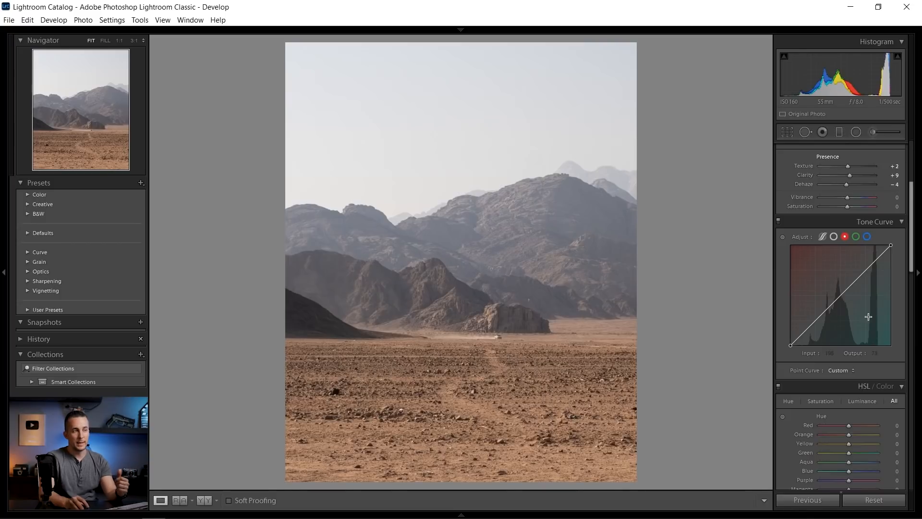
click(866, 237)
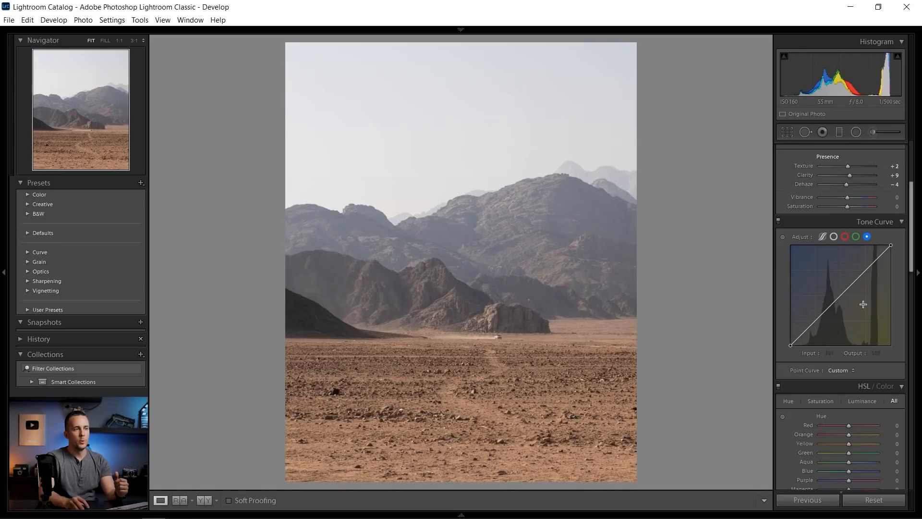
Step: Raise the black point of the red channel's tone curve to input 0, output 10
click(845, 236)
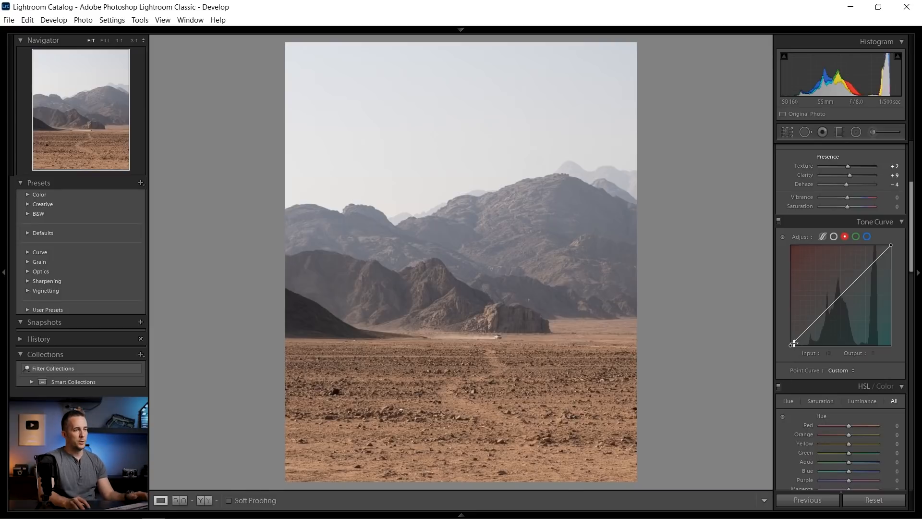
drag(790, 347, 791, 321)
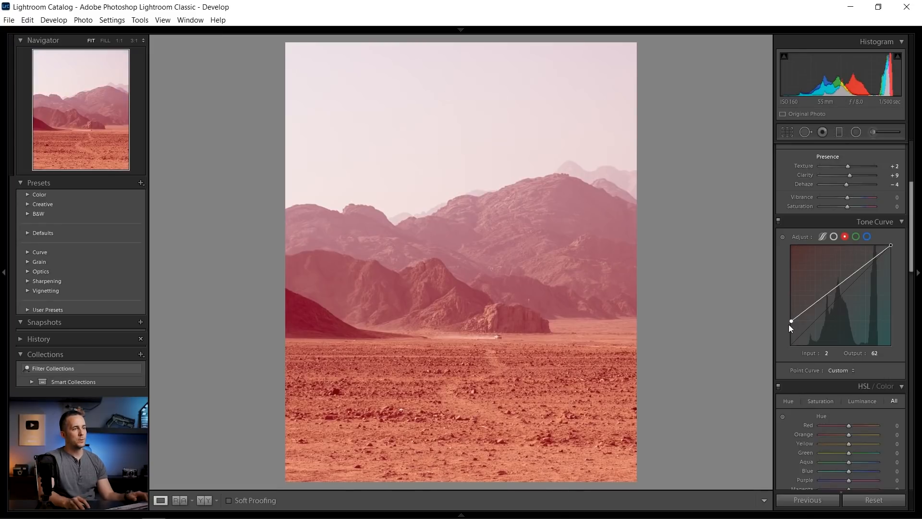
mouse_move(790, 324)
mouse_down()
mouse_move(782, 355)
mouse_move(788, 340)
mouse_up()
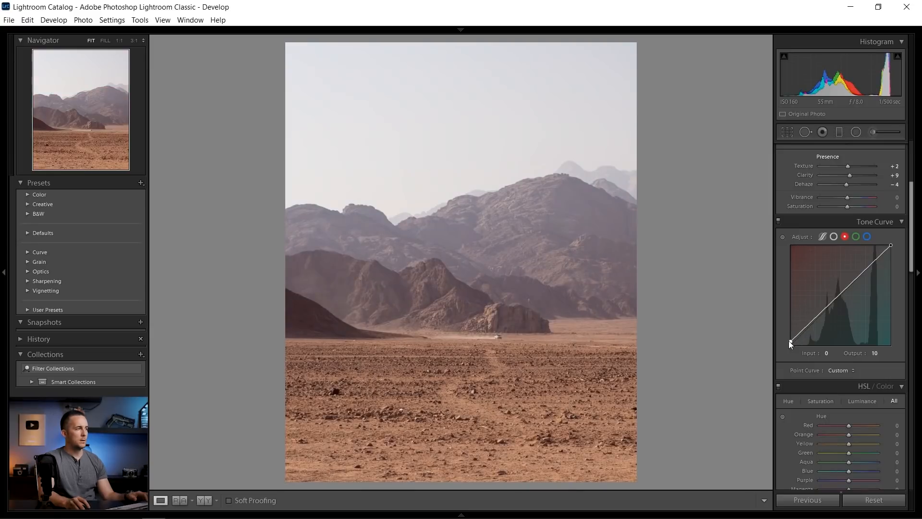
Step: Lower the white point of the blue channel's tone curve to output 245 and compare the photo before and after
click(866, 237)
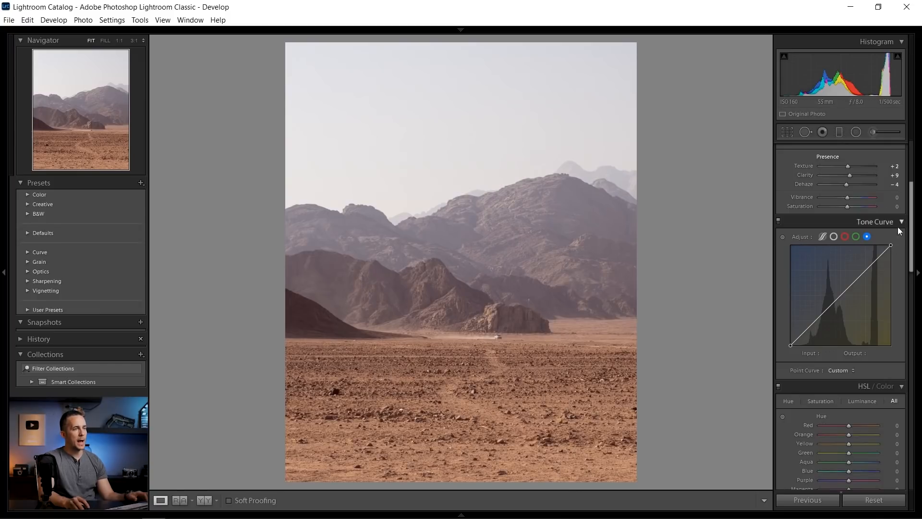
mouse_move(892, 246)
mouse_down()
mouse_move(897, 266)
mouse_move(899, 249)
mouse_up()
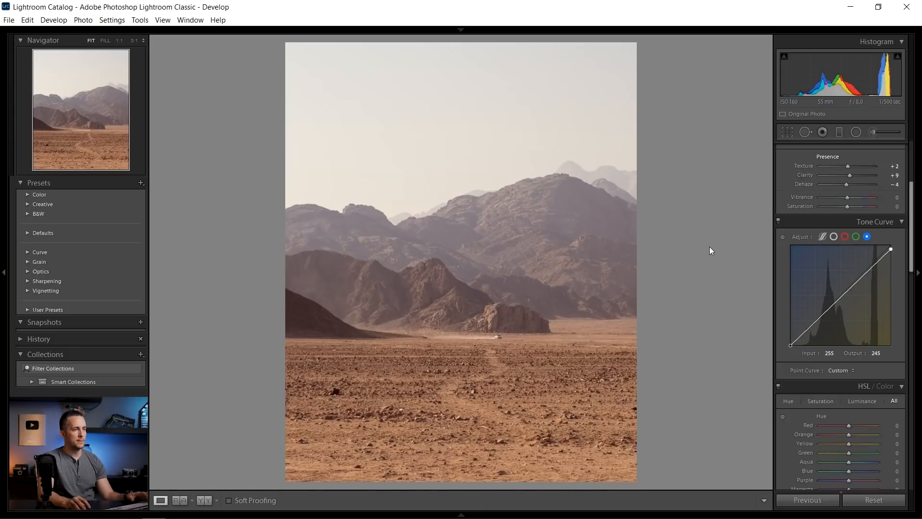
key(backslash)
key(backslash)
key(backslash)
key(backslash)
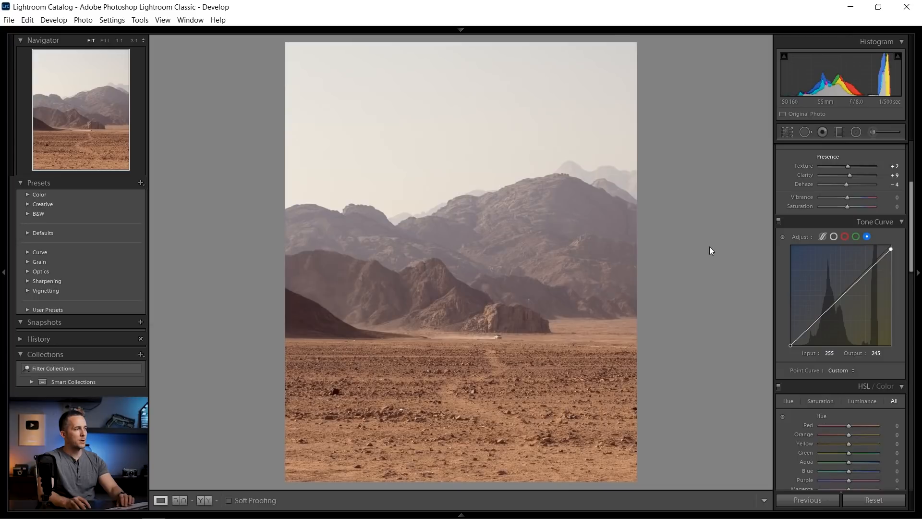
drag(914, 255, 907, 310)
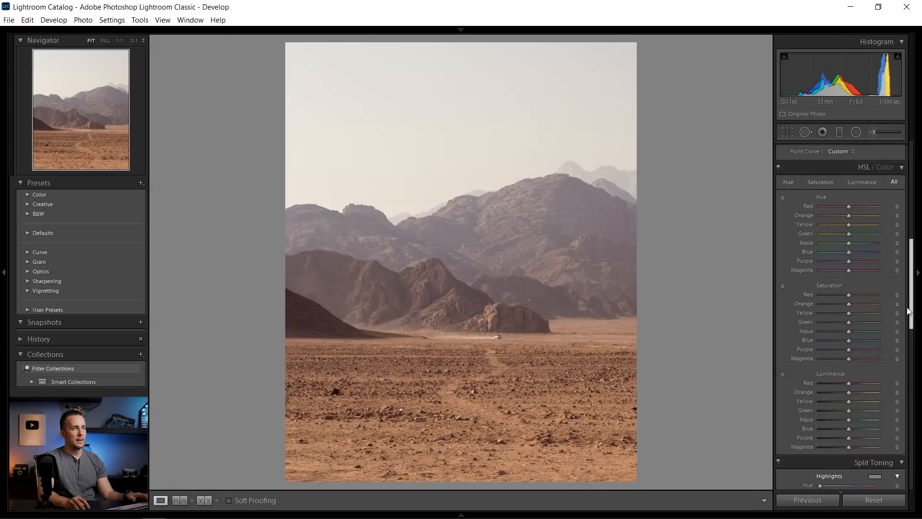
click(791, 181)
click(821, 182)
click(861, 182)
click(892, 182)
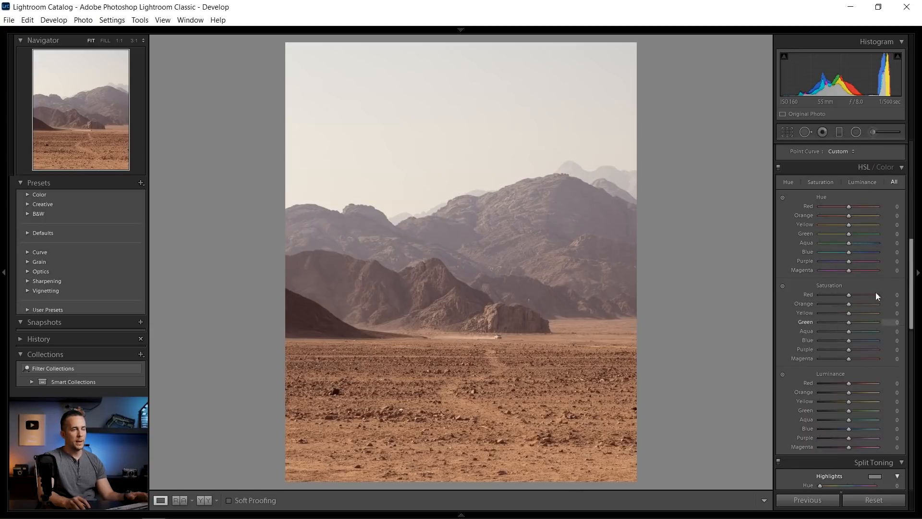
Step: Redden the desert ground by shifting the Orange hue to -29 and the Yellow hue to -32
scroll(806, 231, down, 1)
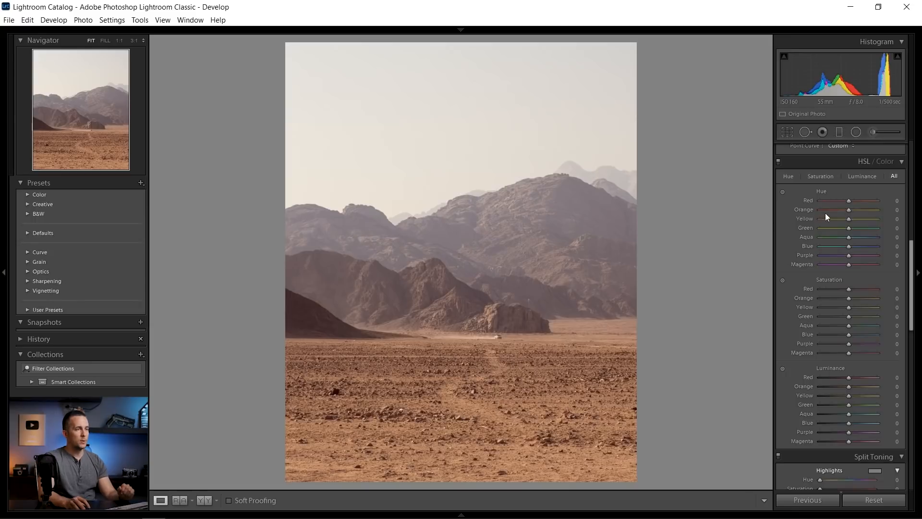
mouse_move(845, 210)
mouse_down()
mouse_move(824, 216)
mouse_move(848, 208)
mouse_up()
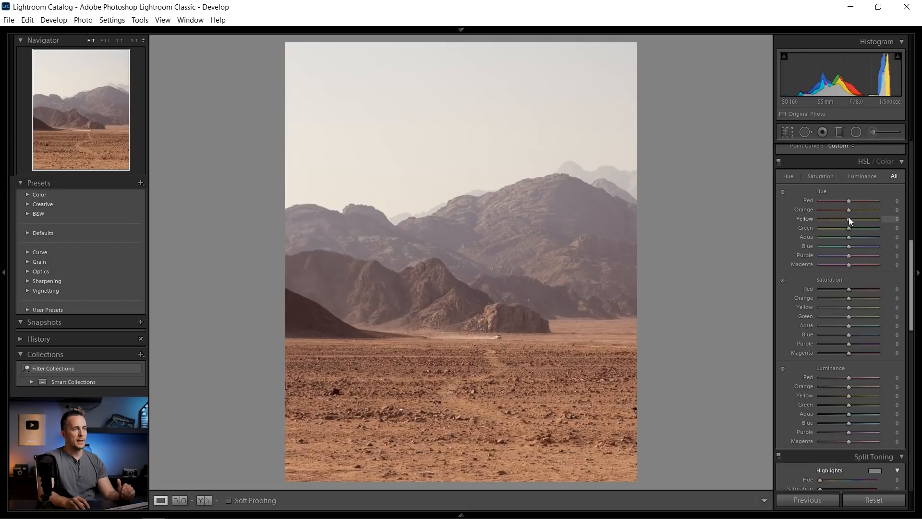
click(783, 192)
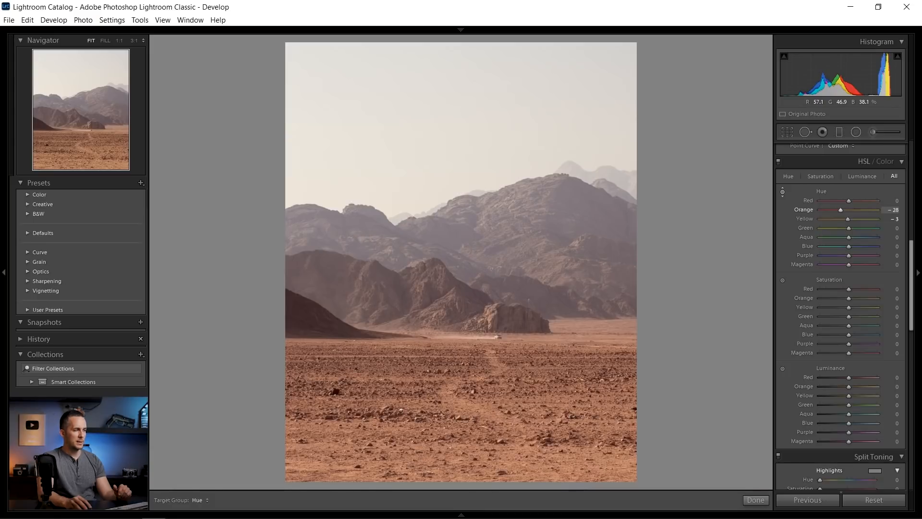
drag(848, 217, 833, 217)
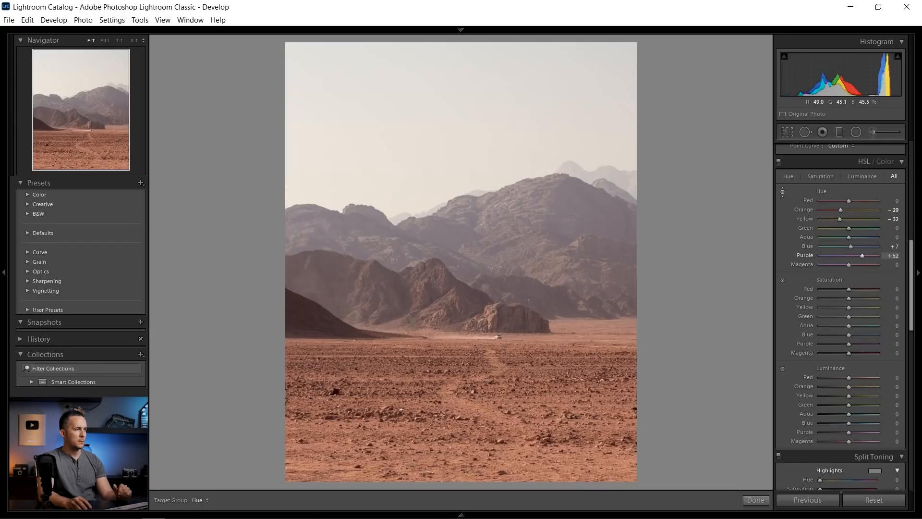
Step: Use targeted hue adjustment on the hazy mountains to bring Blue to -1 and Purple to +30
drag(548, 230, 547, 212)
drag(529, 300, 529, 351)
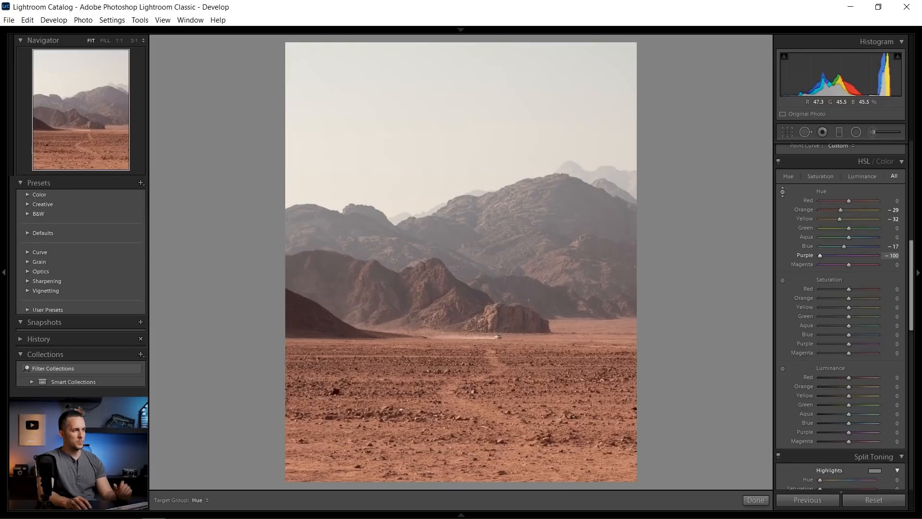
drag(529, 300, 529, 314)
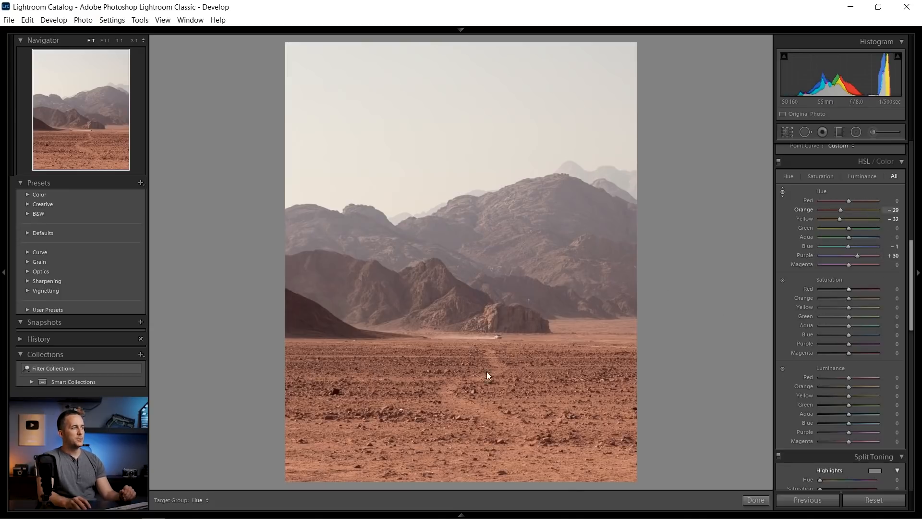
Step: Darken the orange tones of the desert slightly by setting the Orange luminance to -3
mouse_move(848, 386)
mouse_down()
mouse_move(837, 389)
mouse_move(847, 388)
mouse_up()
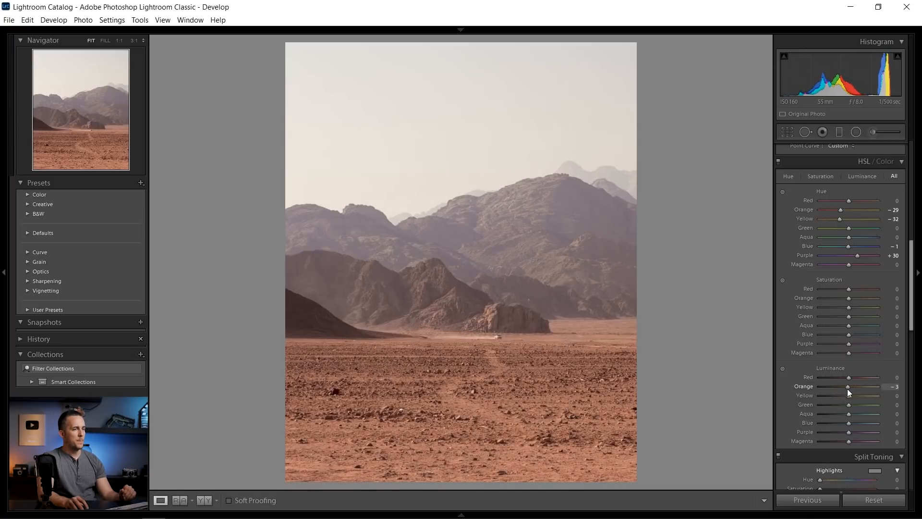
Step: Try a red split-toning tint on the highlights with Saturation 60, and reset the highlights
drag(910, 284, 913, 344)
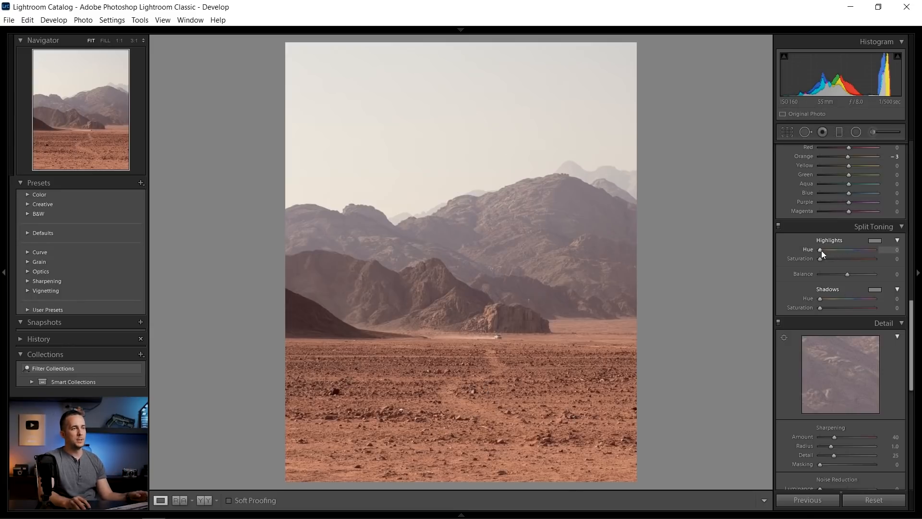
drag(822, 257, 857, 257)
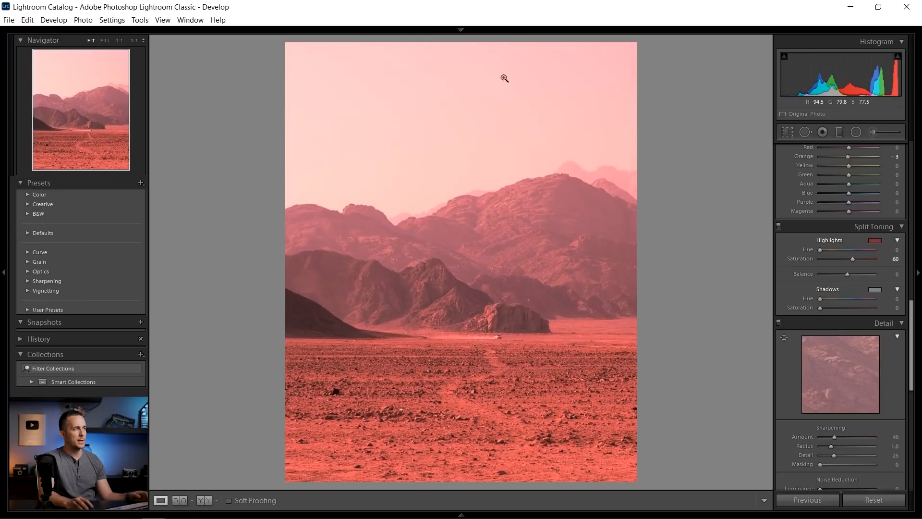
mouse_move(820, 249)
mouse_down()
mouse_move(858, 249)
mouse_move(807, 269)
mouse_move(816, 257)
mouse_up()
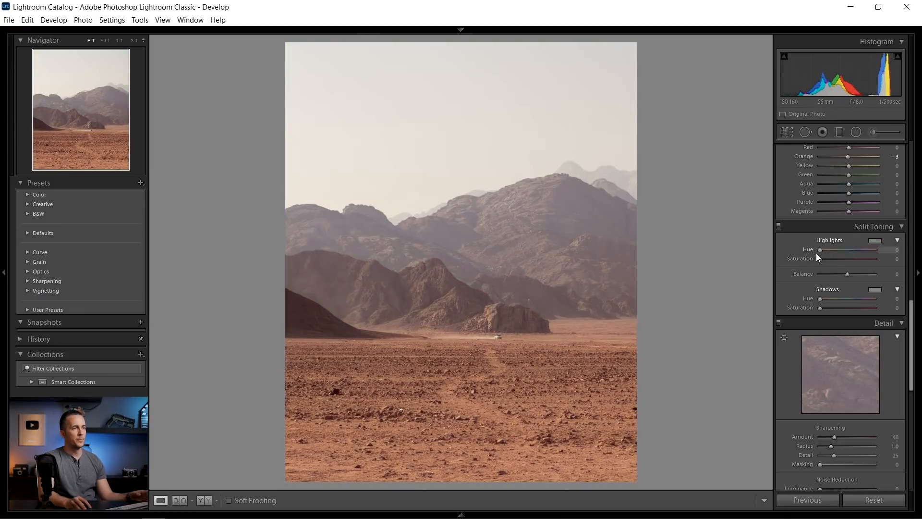
key(alt)
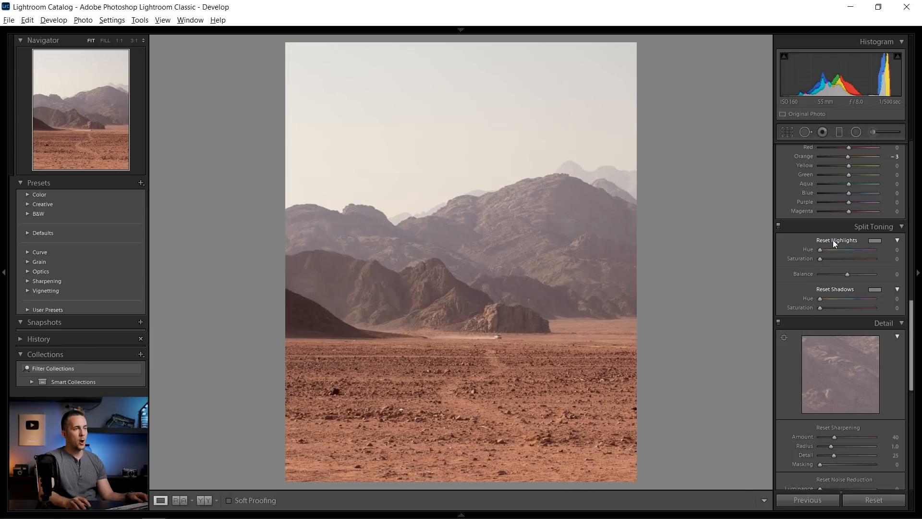
Step: Split-tone the highlights with Hue 38 and Saturation 26, and the shadows with Hue 9 and Saturation 11
drag(820, 249, 840, 254)
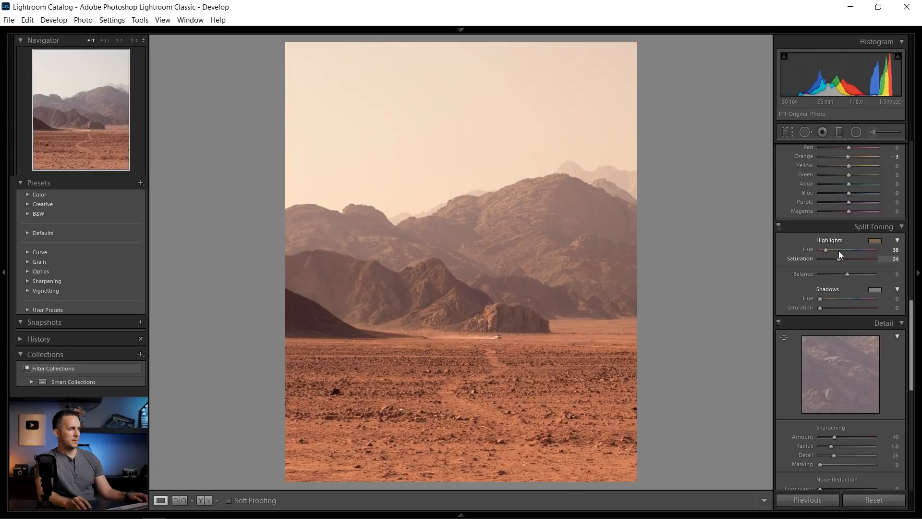
drag(833, 254, 833, 254)
key(alt)
drag(820, 298, 824, 308)
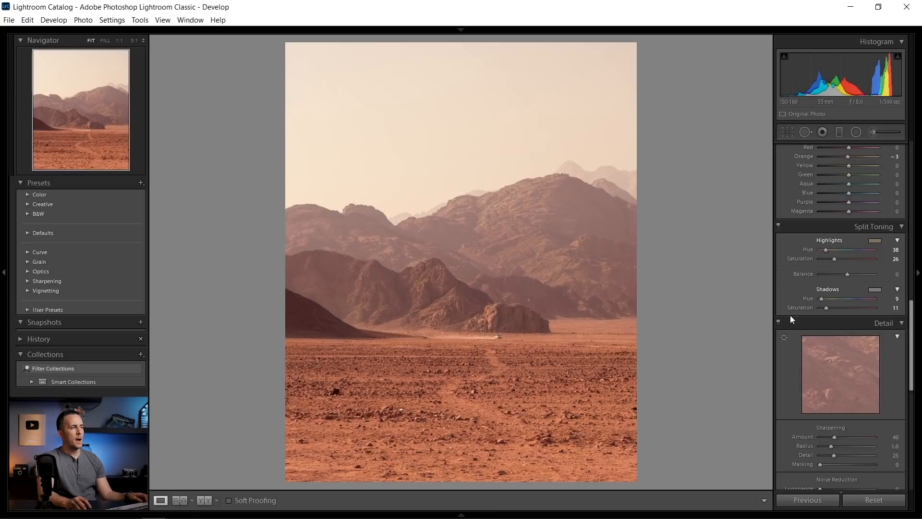
Step: Add a subtle dark post-crop vignette with Amount -9 and Feather 56
drag(912, 331, 903, 380)
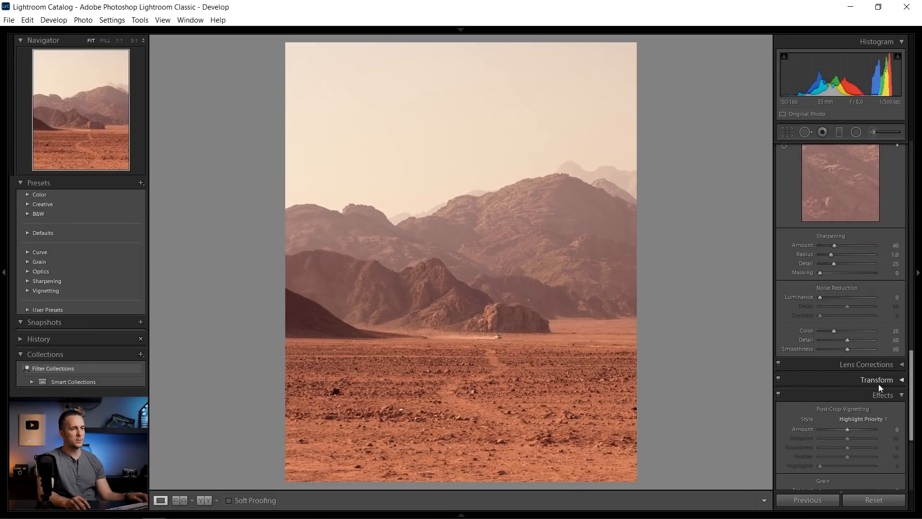
drag(911, 401, 905, 429)
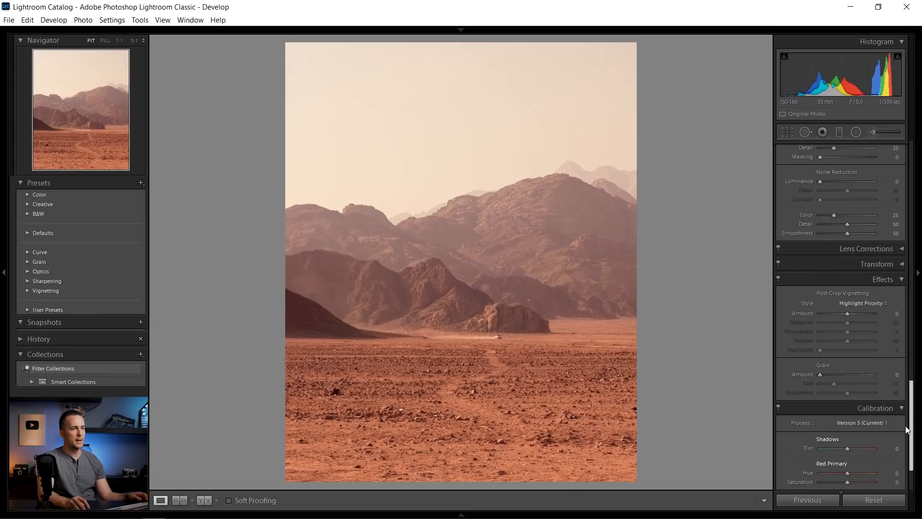
drag(846, 311, 850, 339)
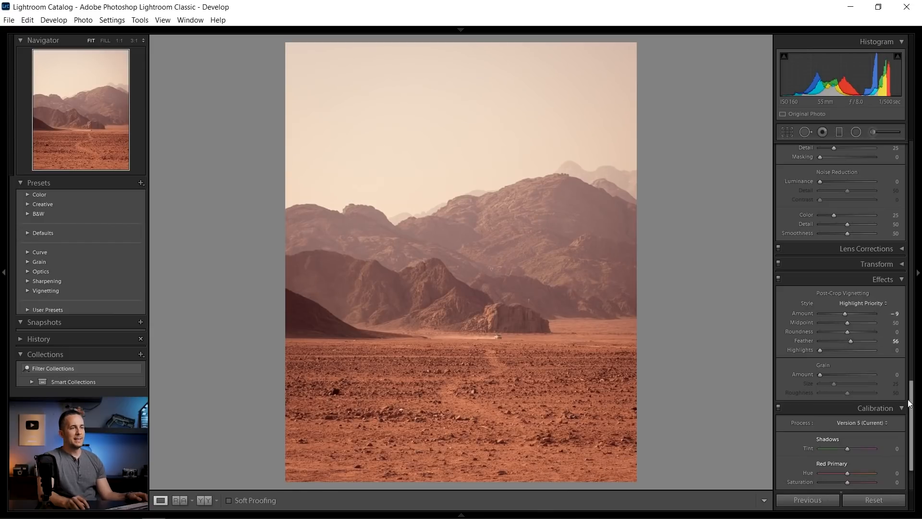
Step: Try Calibration shifts of the Shadows Tint in both directions and of the Red Primary hue to -100, resetting both to 0
scroll(906, 425, down, 1)
scroll(906, 425, down, 1)
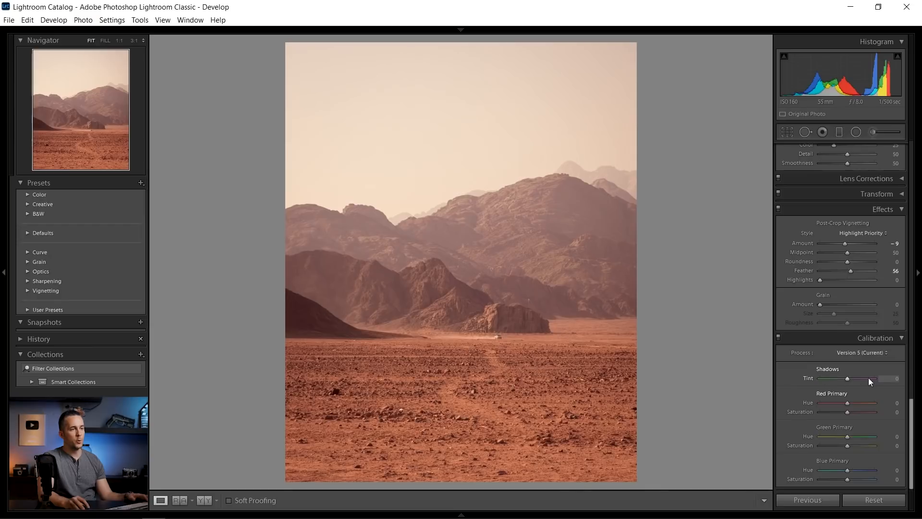
mouse_move(847, 379)
mouse_down()
mouse_move(809, 384)
mouse_move(846, 380)
mouse_up()
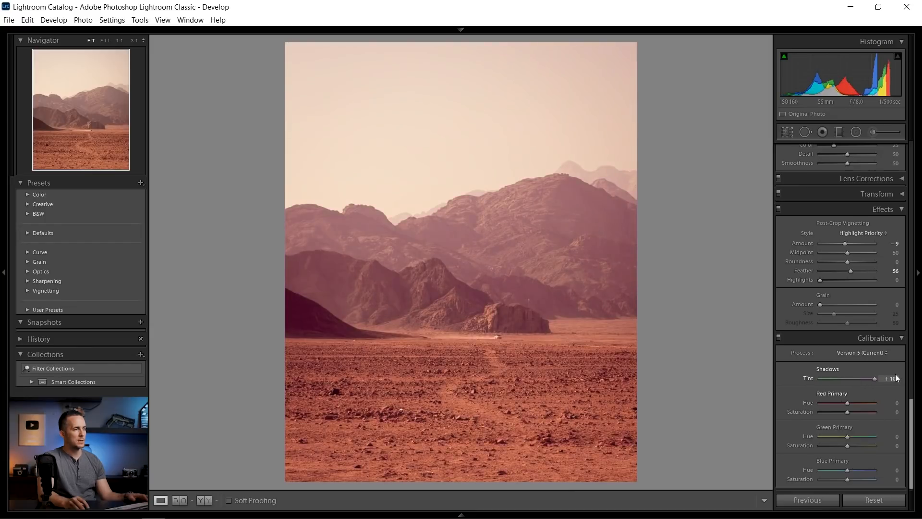
mouse_move(841, 382)
mouse_down()
mouse_move(816, 383)
mouse_move(866, 376)
mouse_move(835, 380)
mouse_move(846, 376)
mouse_up()
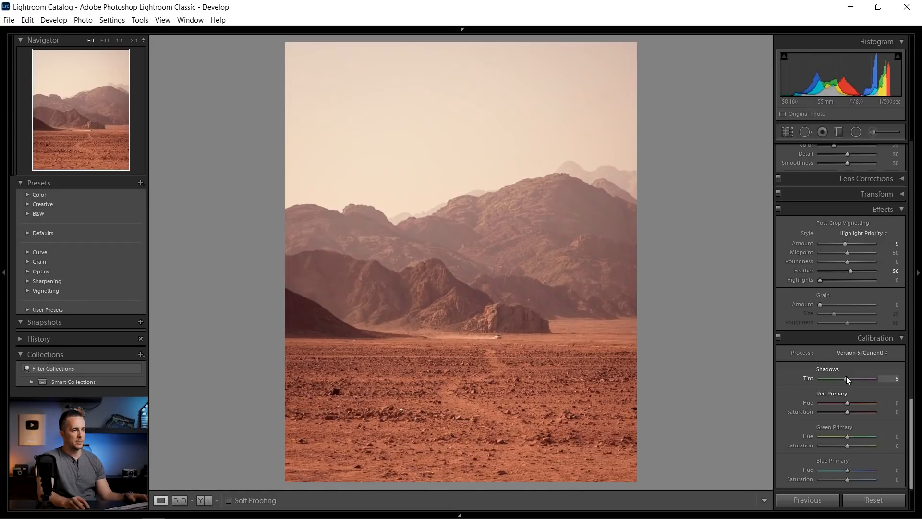
double_click(845, 379)
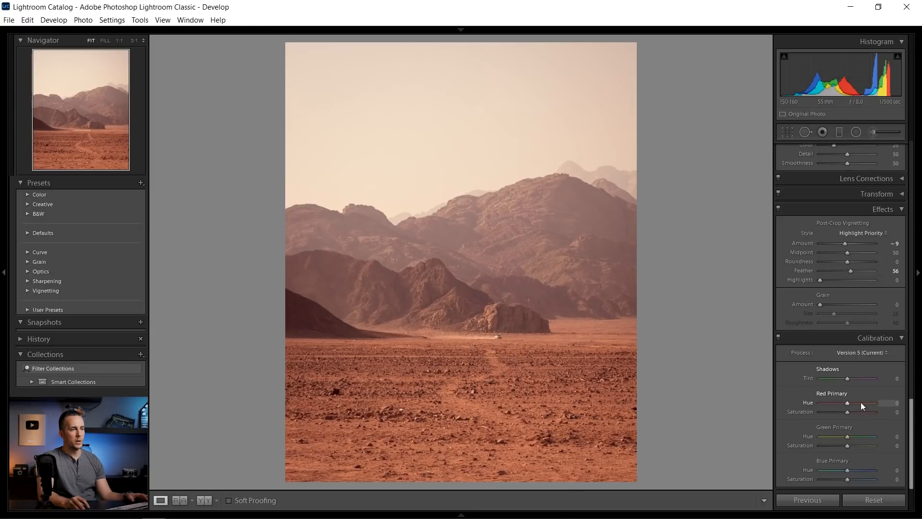
drag(848, 402, 816, 403)
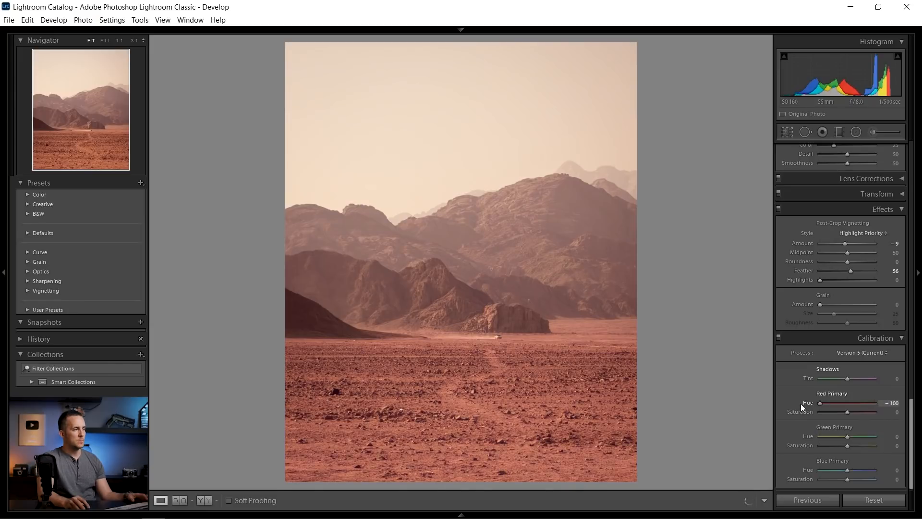
double_click(800, 403)
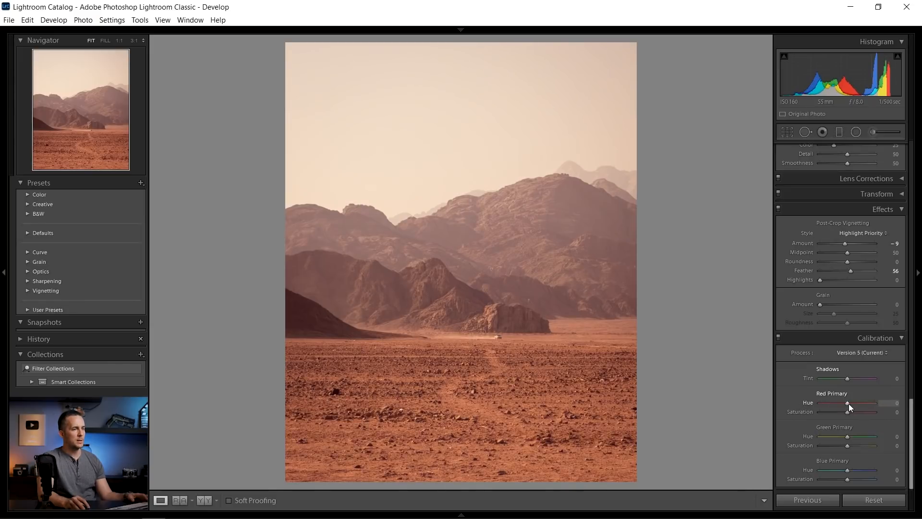
Step: Calibrate the Red Primary to Hue +5 and Saturation +5, and the Blue Primary to Hue -23 and Saturation +26
mouse_move(848, 404)
mouse_down()
mouse_move(857, 412)
mouse_move(845, 413)
mouse_move(868, 407)
mouse_move(786, 413)
mouse_move(847, 408)
mouse_up()
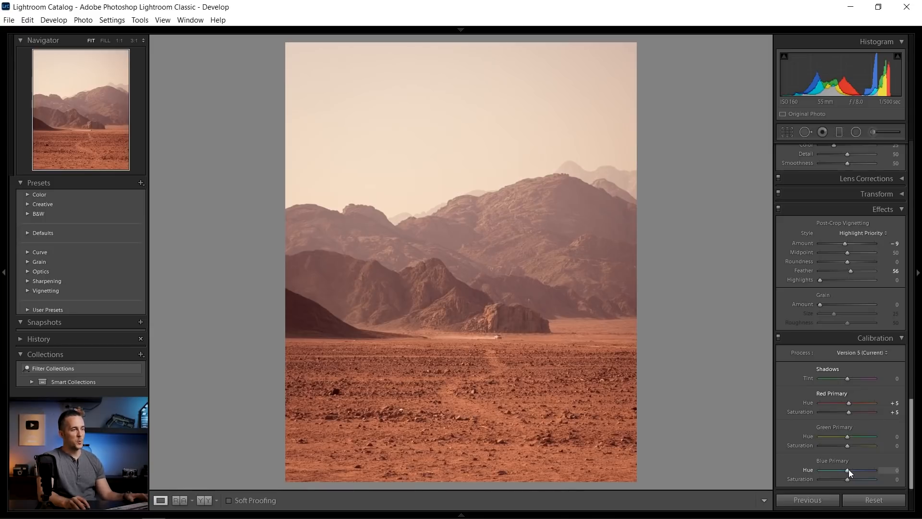
drag(847, 469, 818, 471)
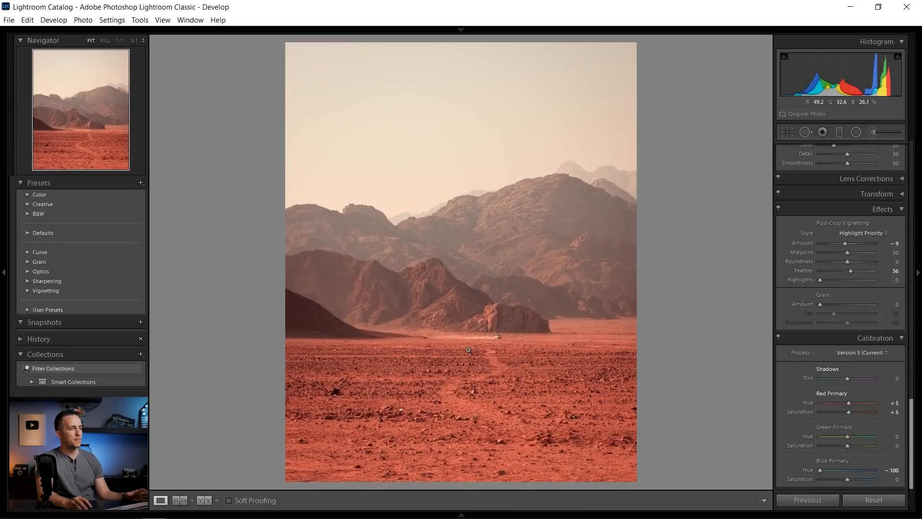
mouse_move(847, 476)
mouse_down()
mouse_move(872, 476)
mouse_move(854, 476)
mouse_up()
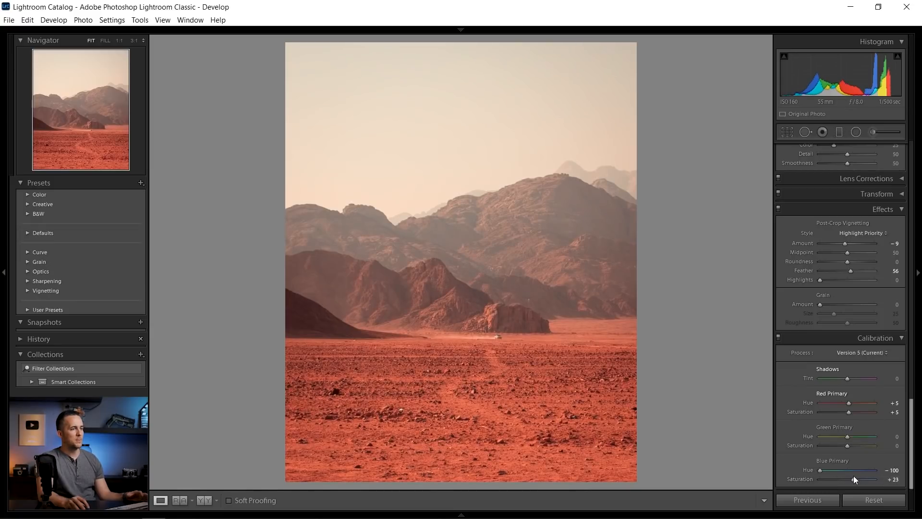
double_click(854, 477)
drag(822, 468, 844, 469)
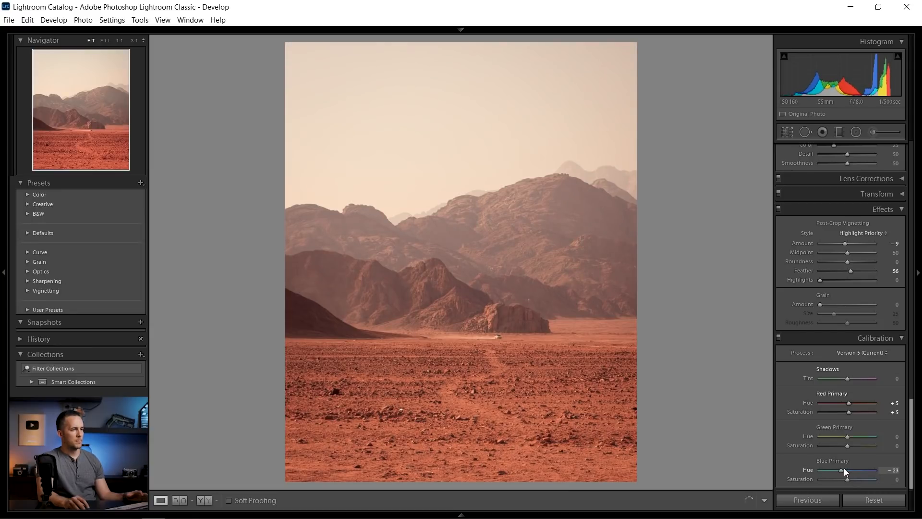
drag(843, 468, 855, 477)
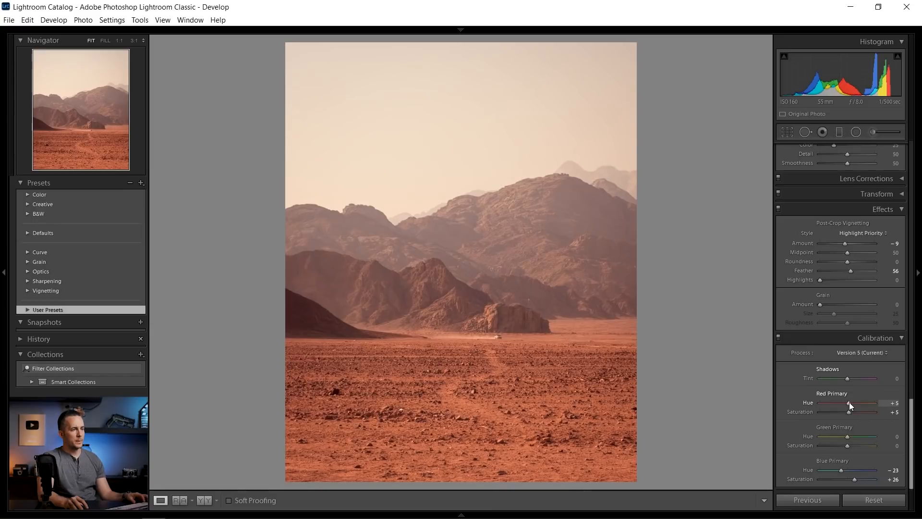
Step: Shift the Red Primary hue to -5 in Calibration and compare the photo before and after
drag(843, 402, 845, 401)
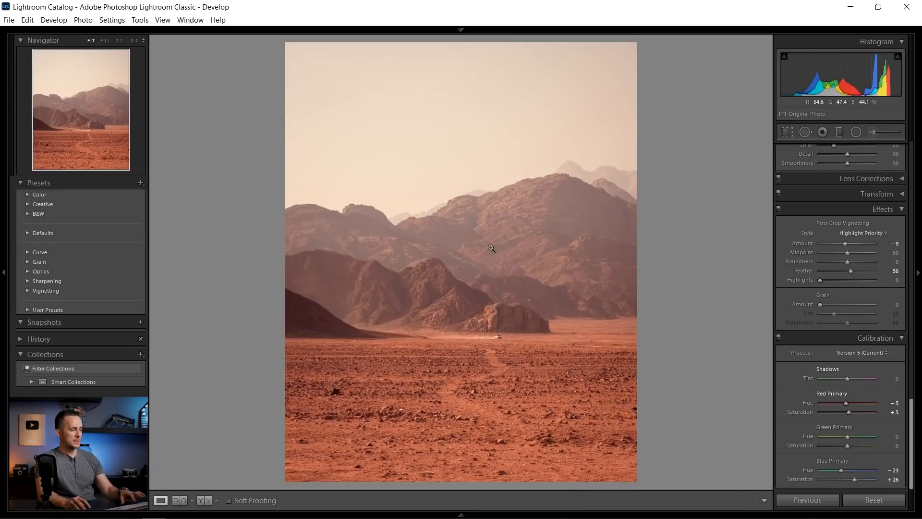
key(backslash)
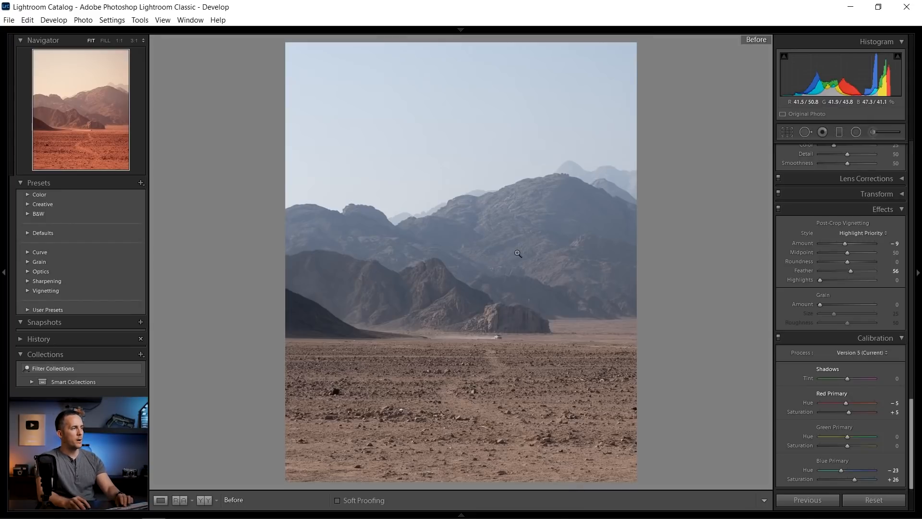
key(backslash)
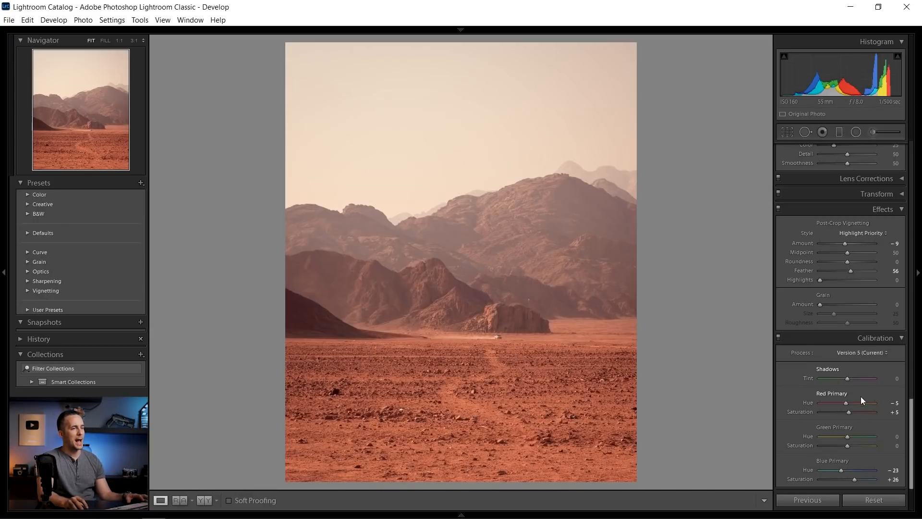
Step: Place a graduated filter from the sky down into the distant mountains and set its Exposure to -0.58
drag(913, 427, 912, 168)
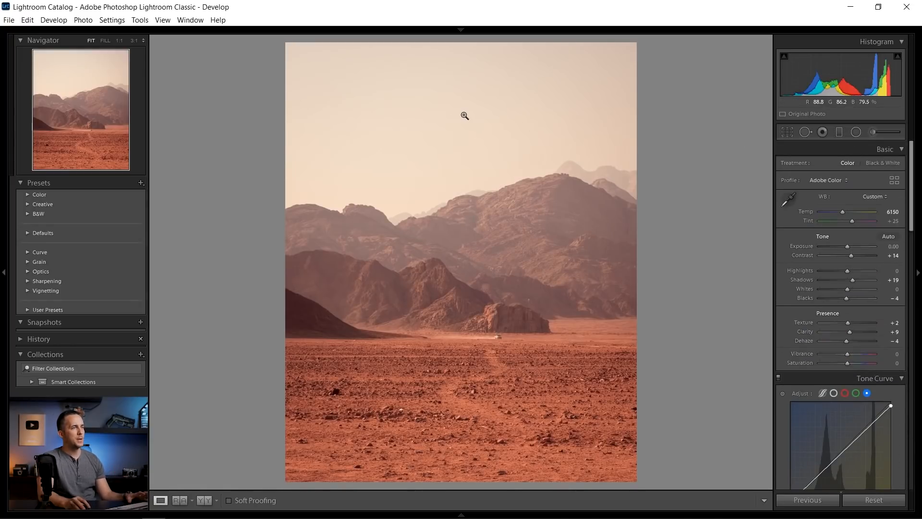
click(839, 132)
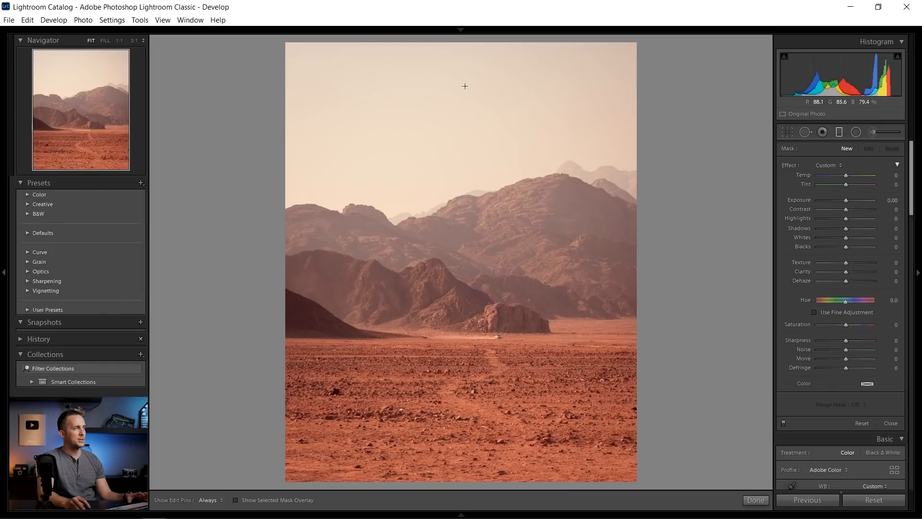
drag(446, 129, 448, 242)
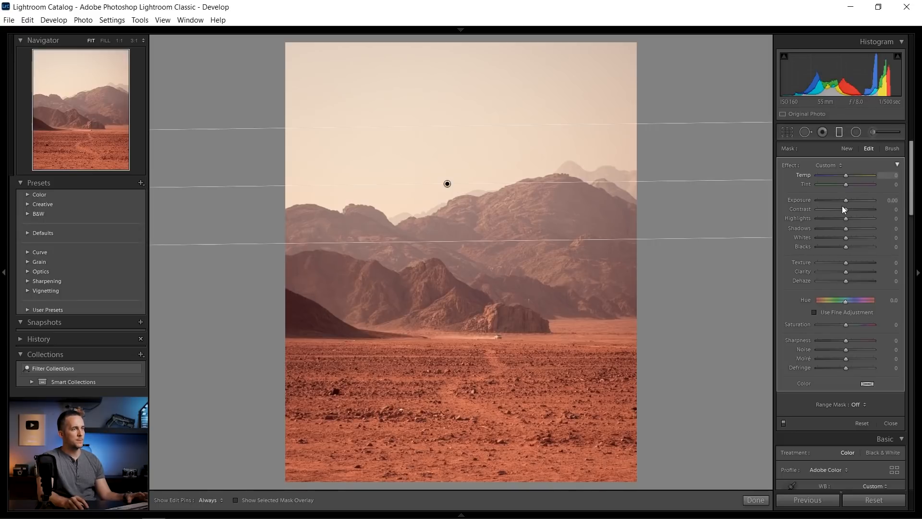
mouse_move(845, 200)
mouse_down()
mouse_move(807, 207)
mouse_move(841, 200)
mouse_up()
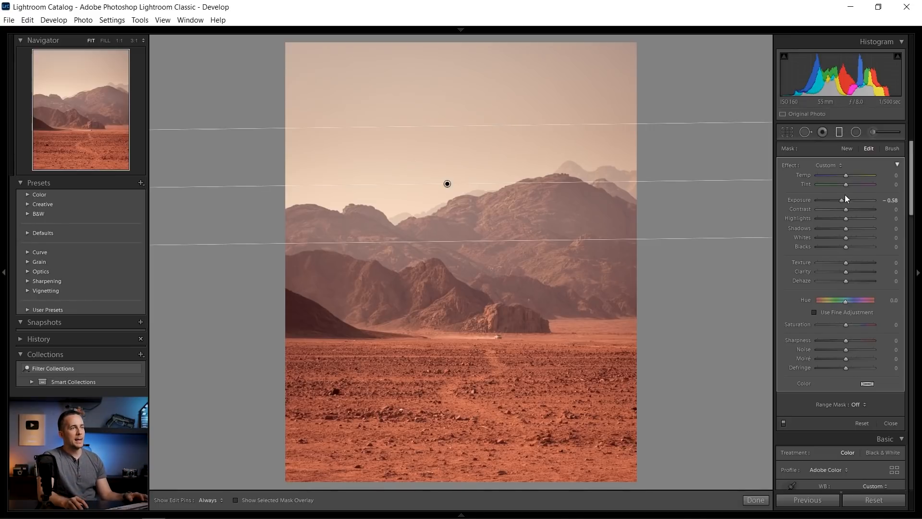
Step: Try warming the graduated filter with a Temp of 28, and reset it to 0
drag(845, 176, 855, 175)
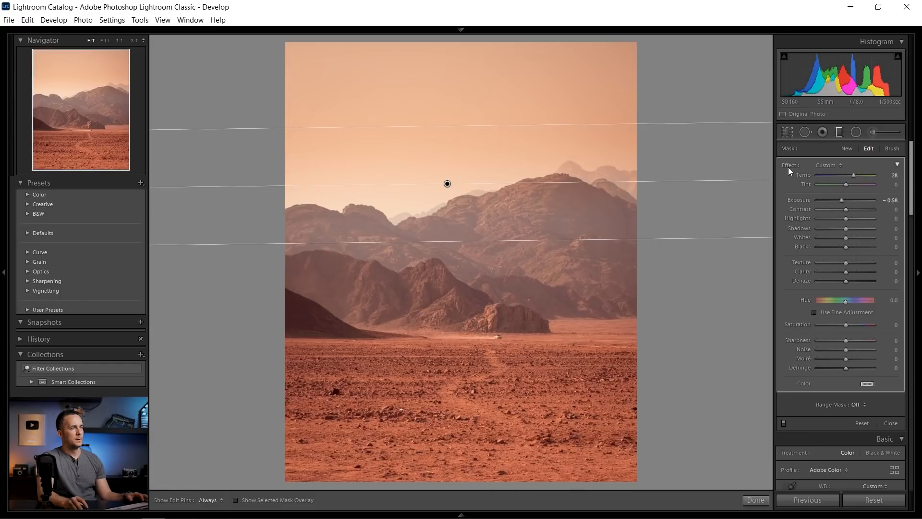
double_click(852, 175)
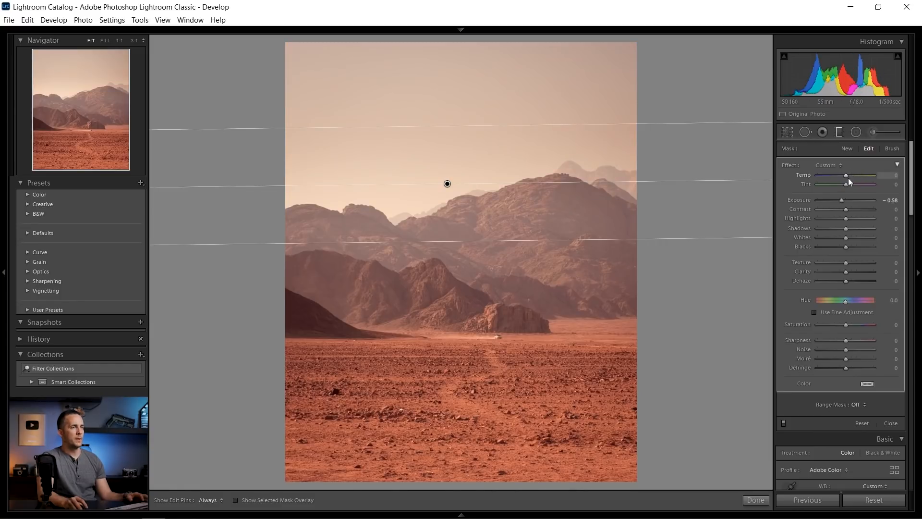
Step: Try blue tints on the graduated filter, settle on a warm tan color with Hue 45 and Saturation 39, and close the filter
click(867, 383)
click(753, 397)
click(776, 371)
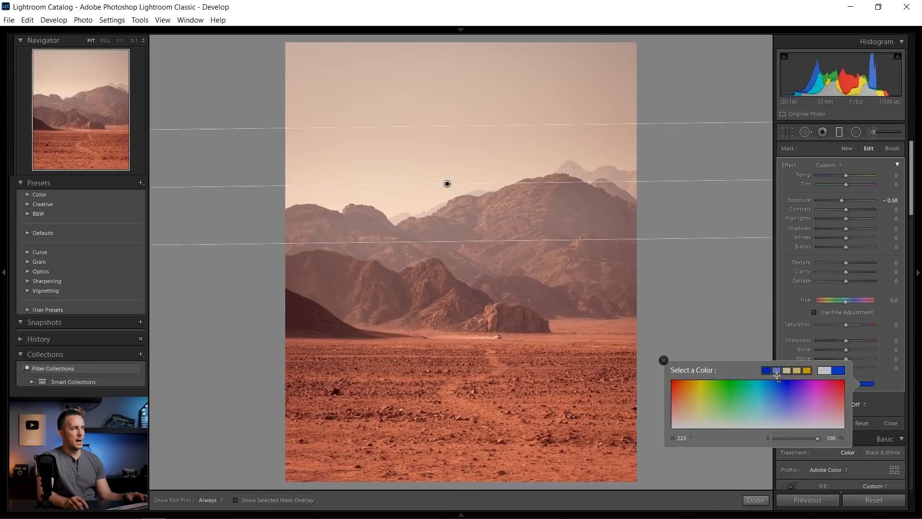
drag(776, 376, 774, 371)
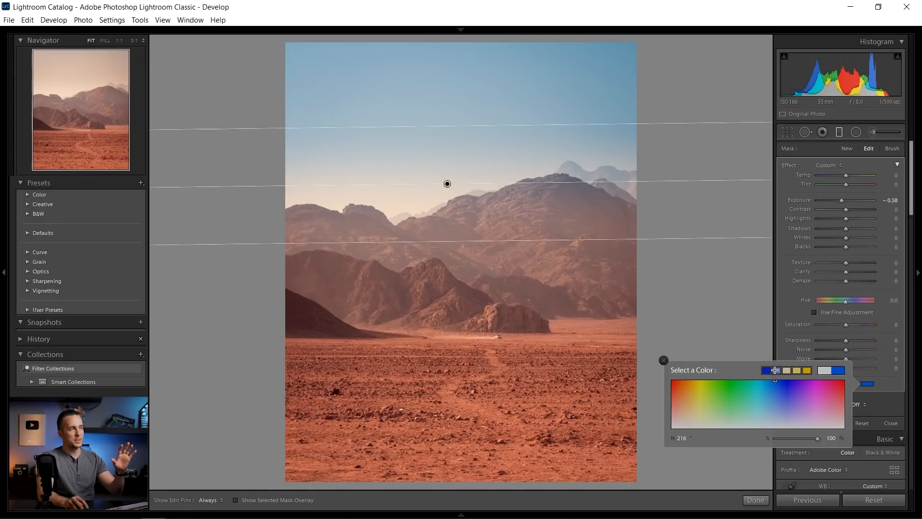
click(774, 369)
drag(708, 387, 690, 411)
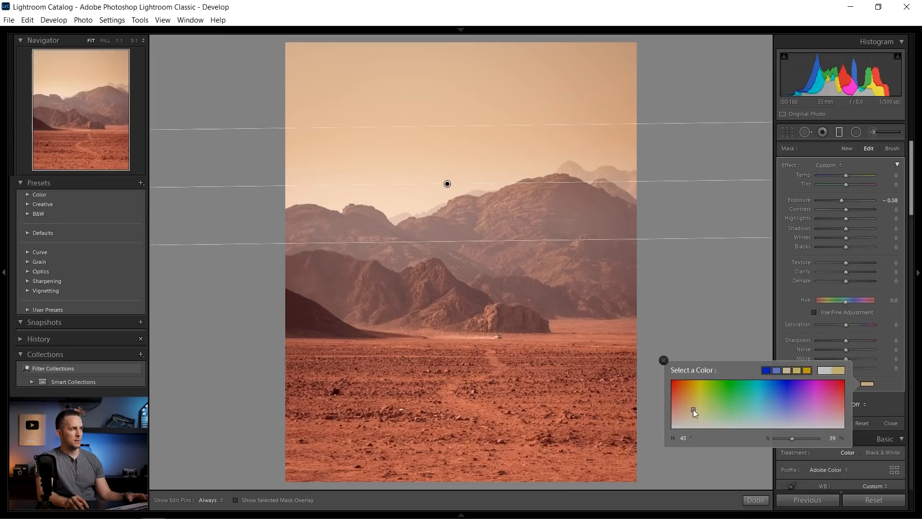
click(797, 301)
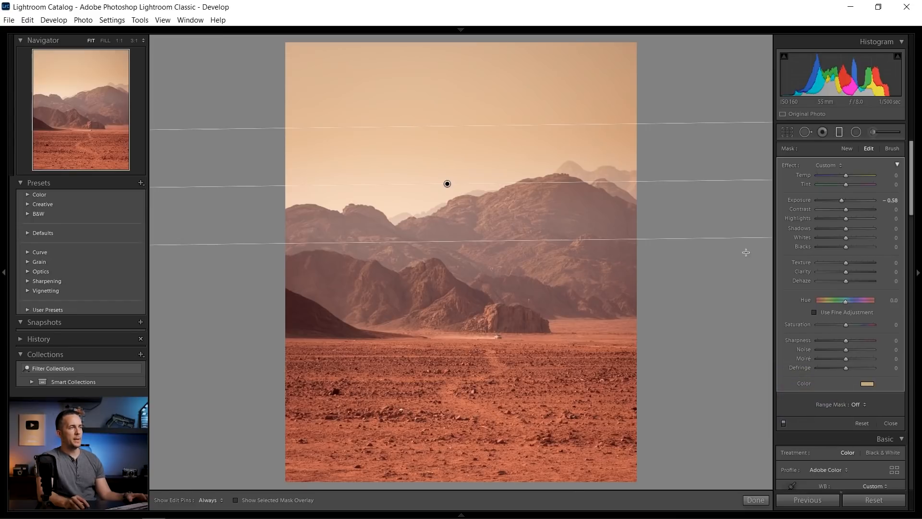
click(839, 132)
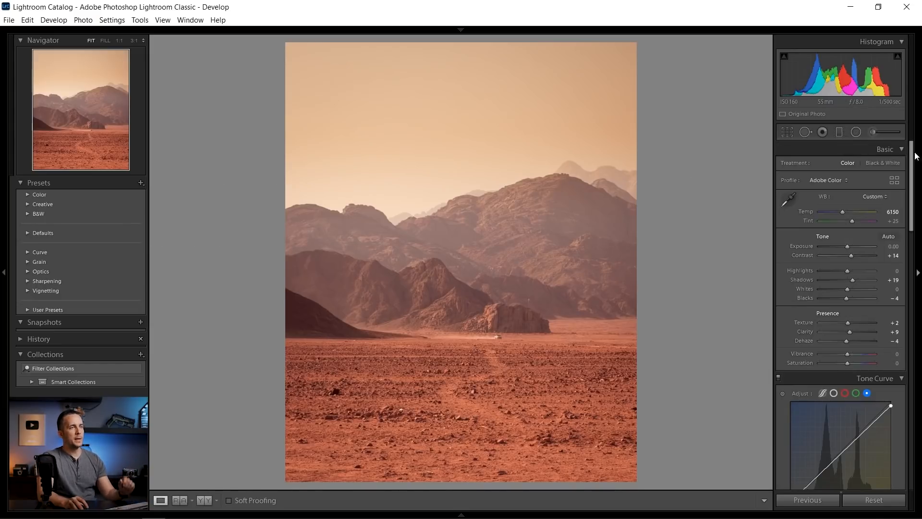
Step: Start a new adjustment brush with Contrast 26, Texture 15 and Clarity 16
click(874, 131)
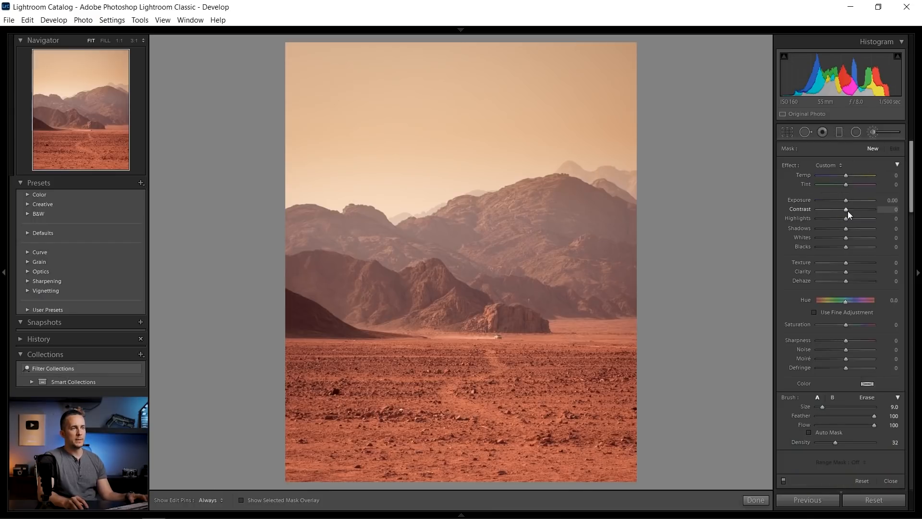
drag(854, 208, 855, 209)
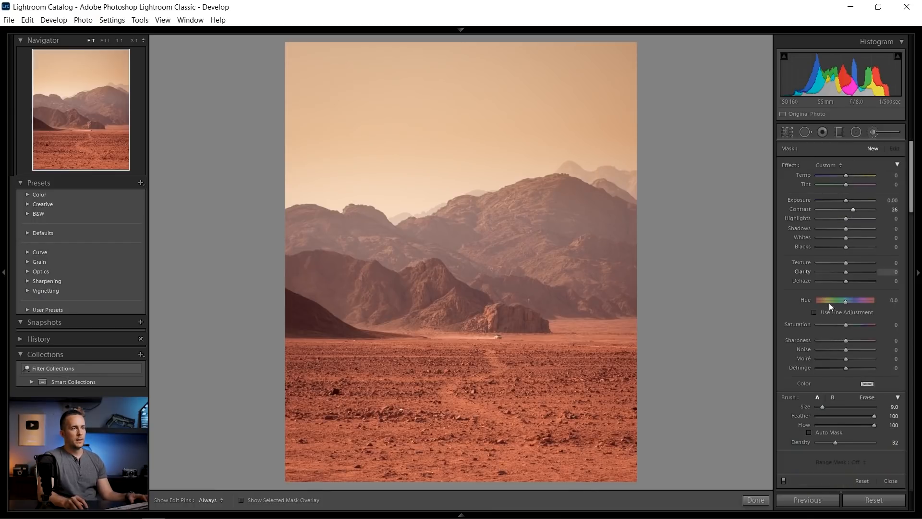
drag(849, 273, 850, 264)
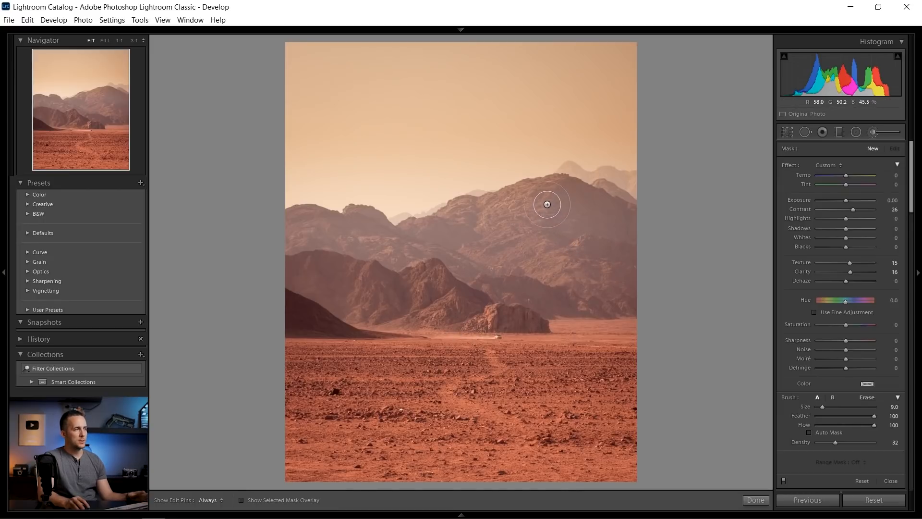
Step: Brush the contrast and clarity boost over the mountains and the rocky ground in front of them
key(h)
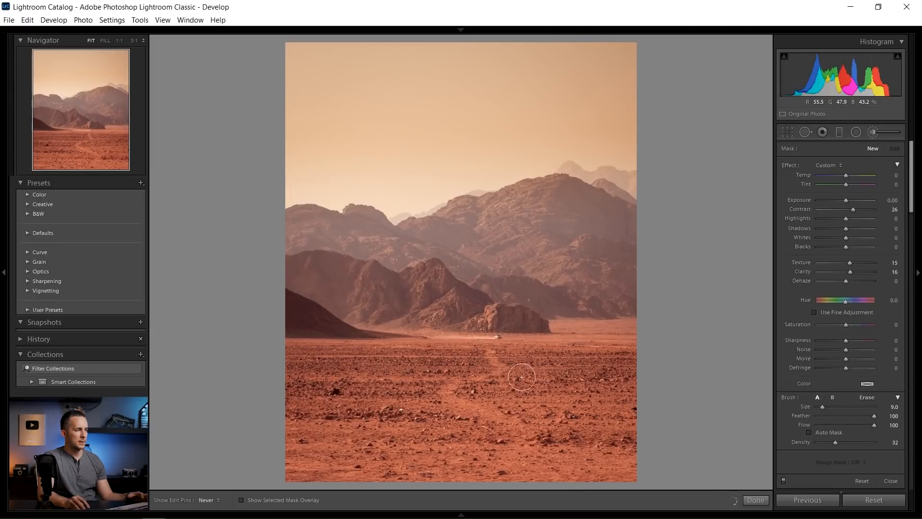
key(h)
drag(522, 316, 572, 292)
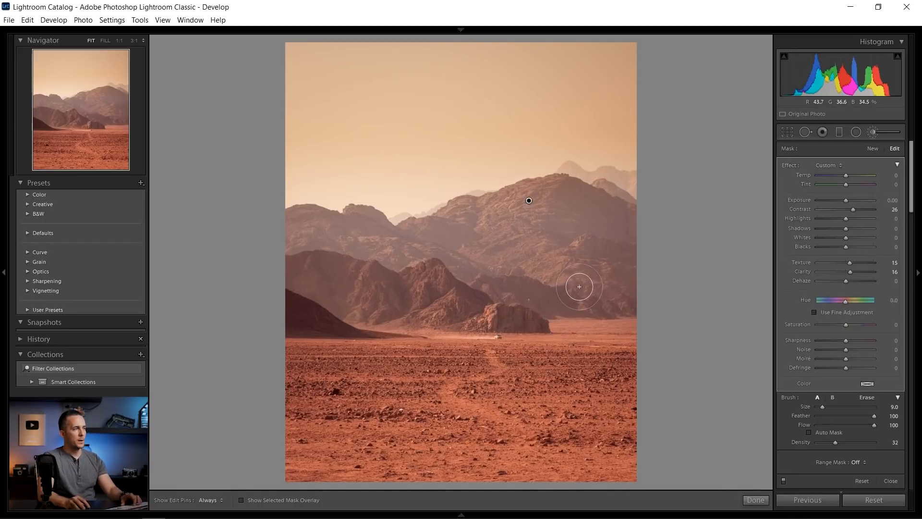
Step: Check the brushed area with the mask overlay, and set the brush's Texture to 18 and Clarity to 13
key(o)
key(h)
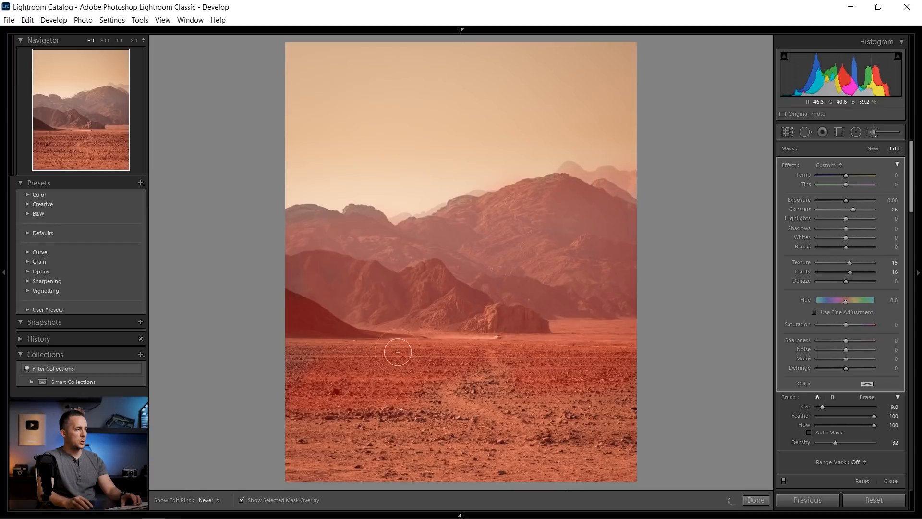
key(h)
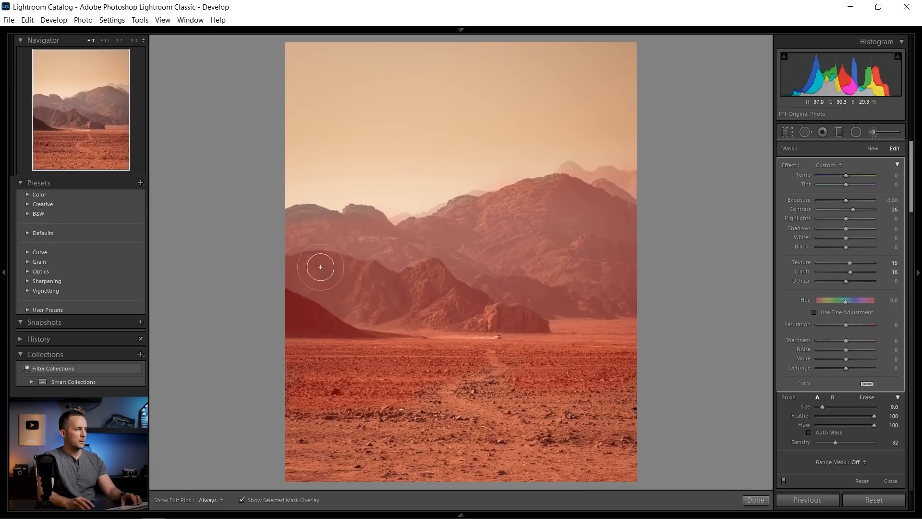
key(o)
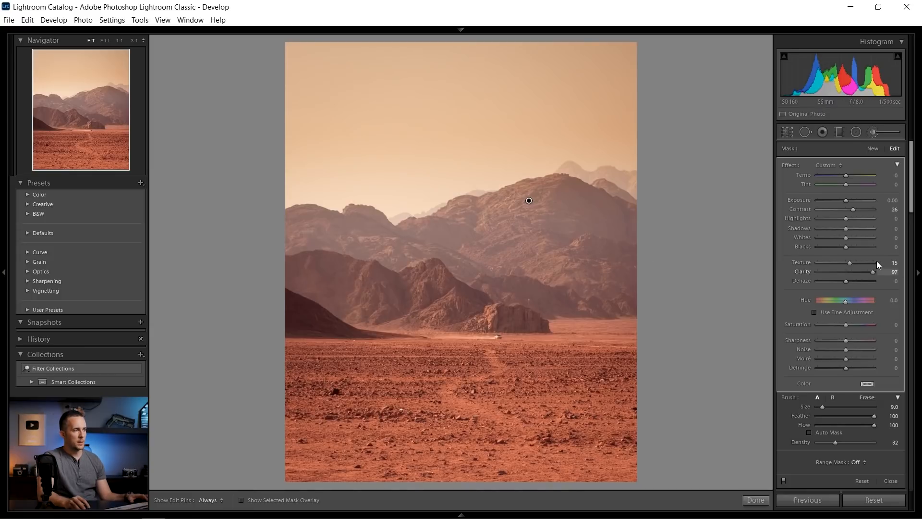
mouse_move(873, 271)
mouse_down()
mouse_move(852, 272)
mouse_move(874, 258)
mouse_up()
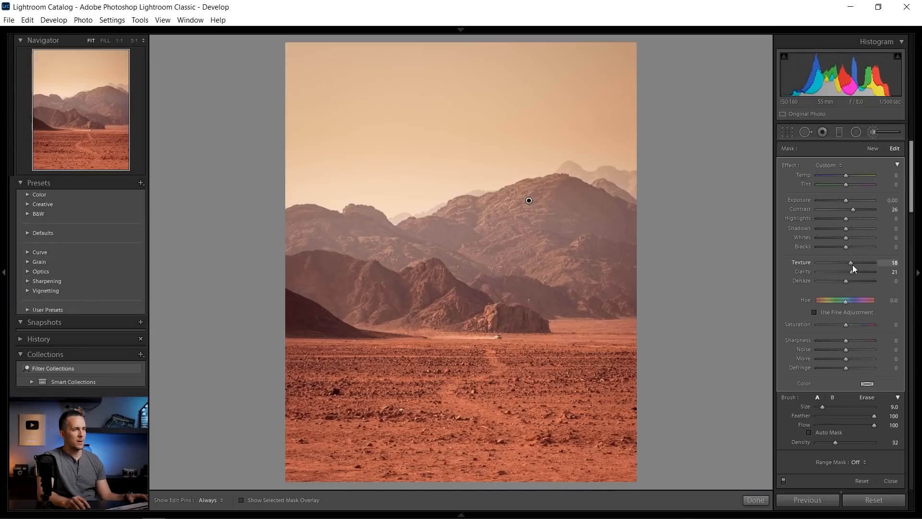
drag(850, 272, 849, 272)
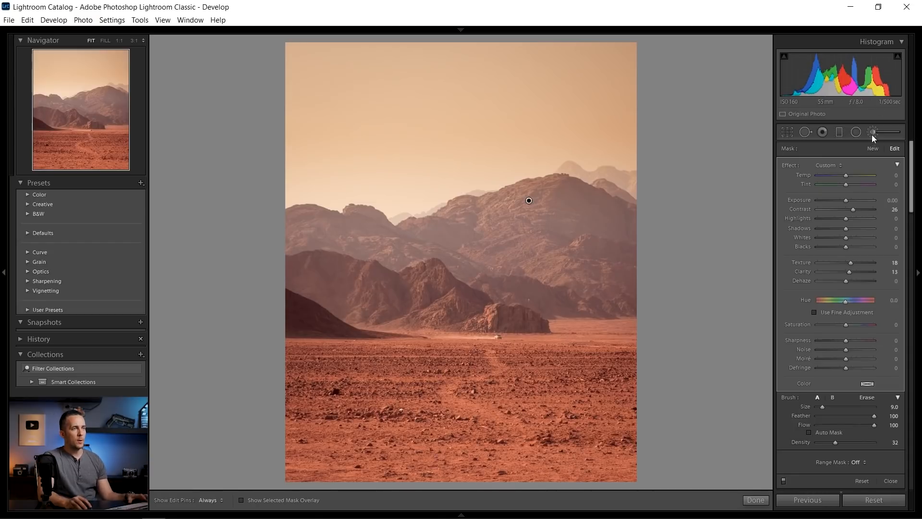
Step: Add a second brush with Contrast -35, Texture -64 and Clarity -56, and paint along the photo's bottom foreground
click(872, 148)
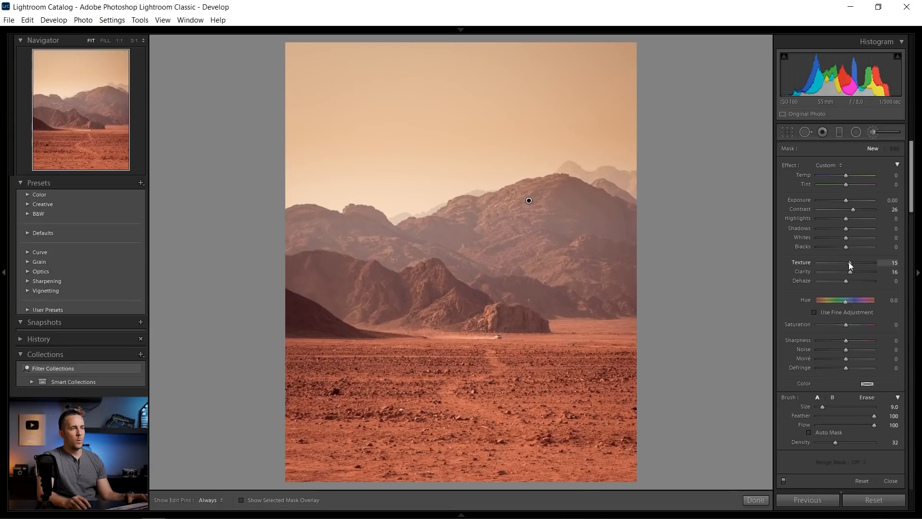
drag(848, 261, 831, 272)
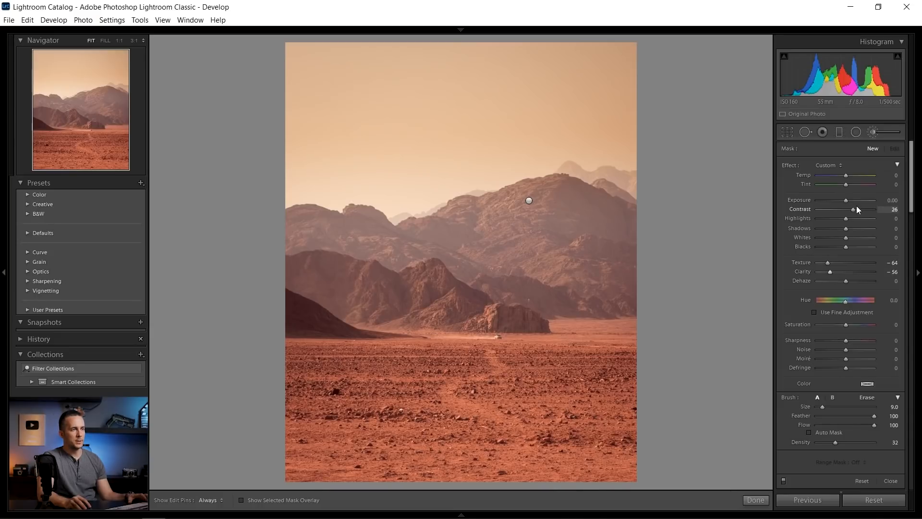
drag(836, 212, 835, 212)
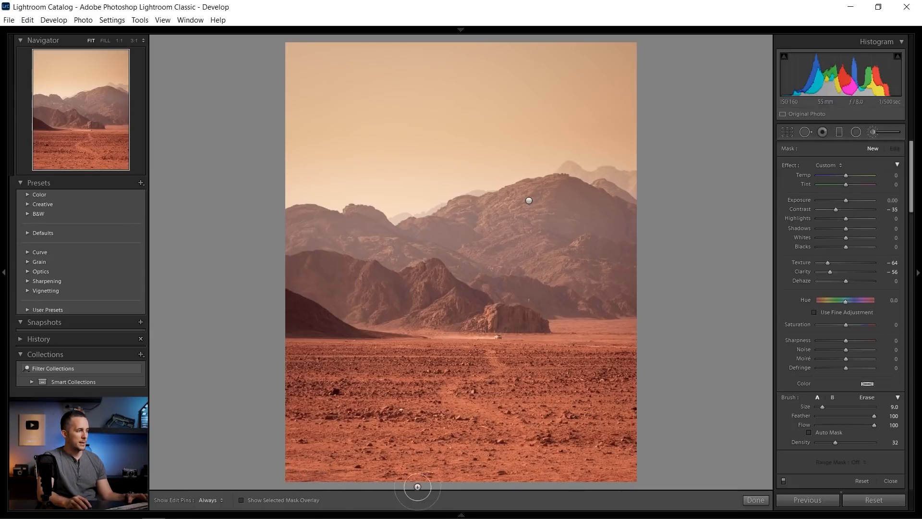
key(h)
key(h)
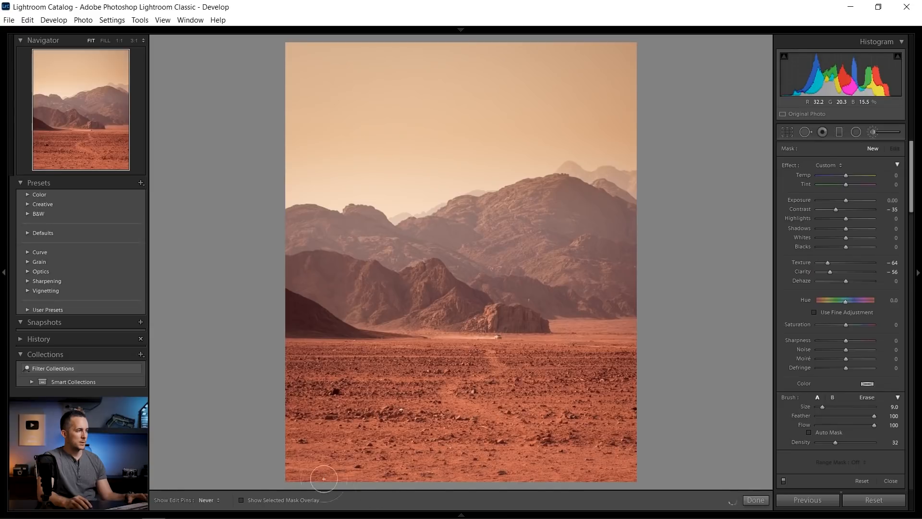
drag(826, 333, 804, 344)
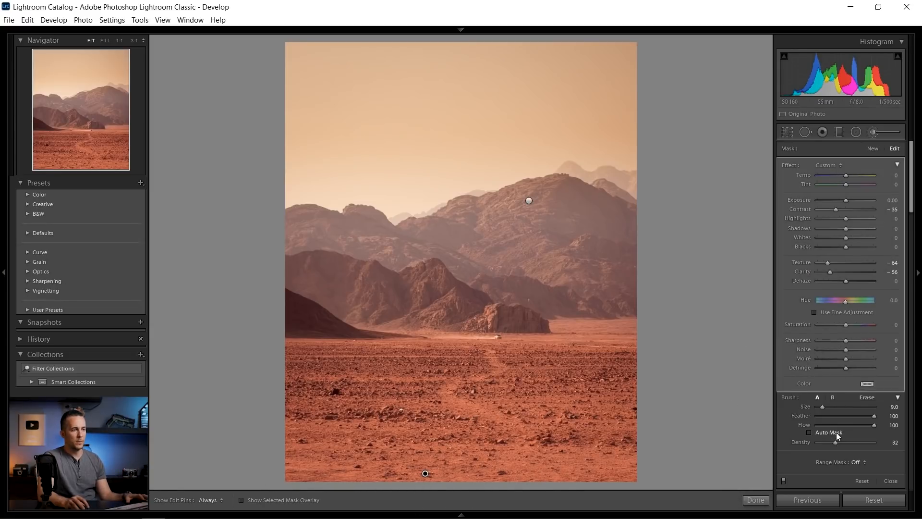
Step: Set the second brush's Density to 54, reduce its size to 3, and soften the dirt track through the rocky ground
drag(835, 442, 858, 442)
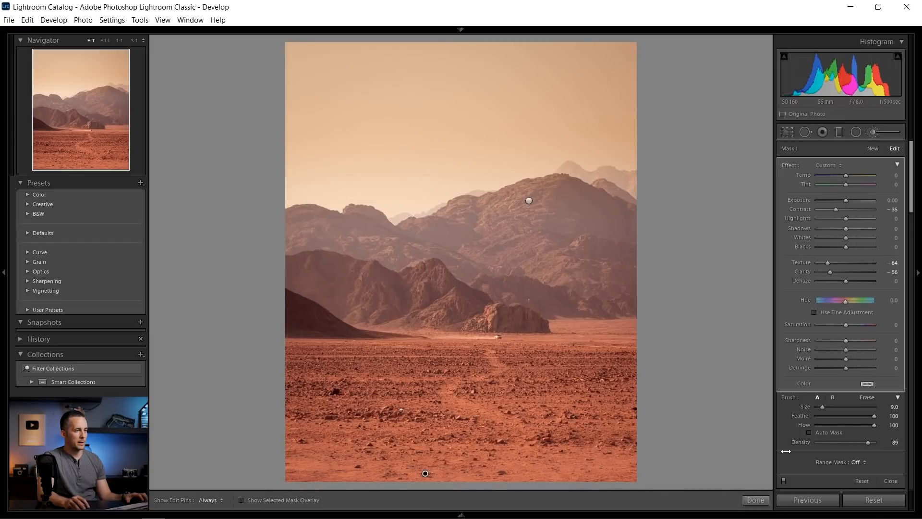
drag(849, 443, 844, 445)
key([)
key([)
key(bracketleft)
key(bracketleft)
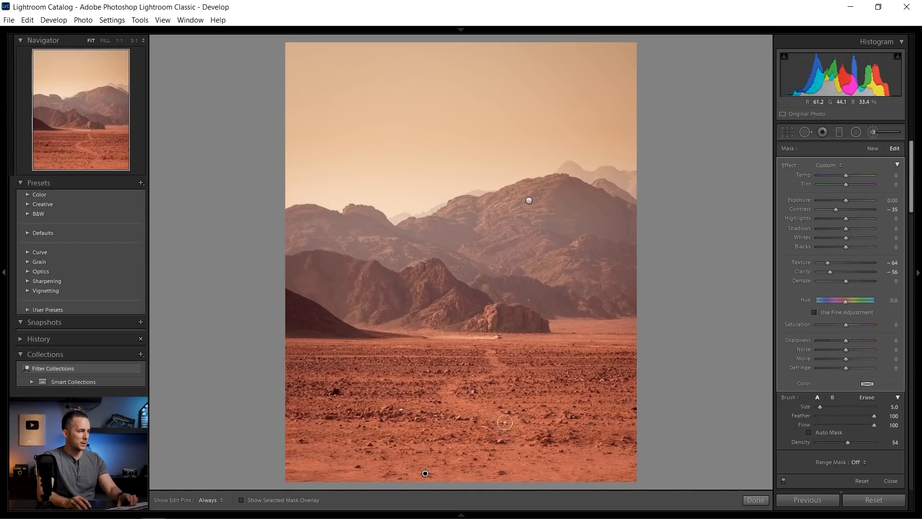
key(h)
key(bracketleft)
key(bracketleft)
key(h)
key(h)
key(h)
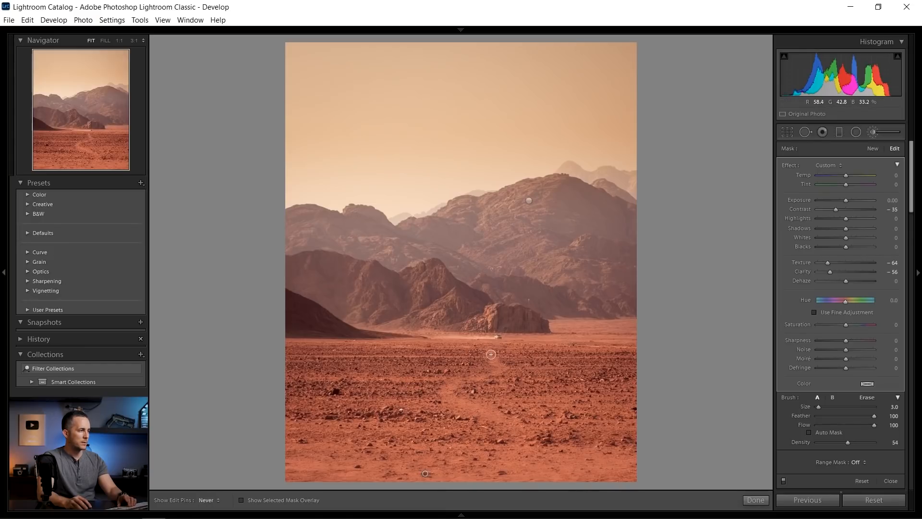
Step: Enlarge the brush to size 10, go over the ground around the dirt track, and close the adjustment brush
scroll(557, 445, up, 8)
key(h)
key(h)
key(h)
key(h)
scroll(440, 428, down, 1)
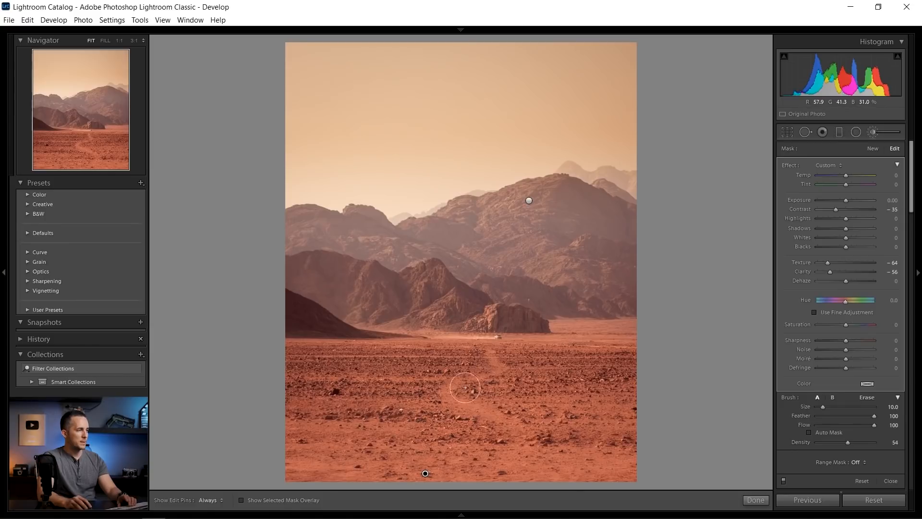
click(875, 132)
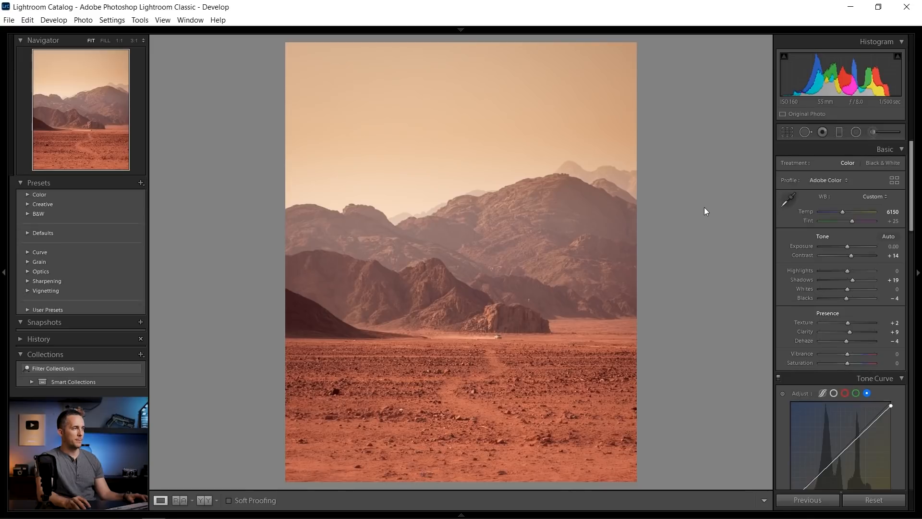
Step: Compare the graded desert photo with its original version
key(backslash)
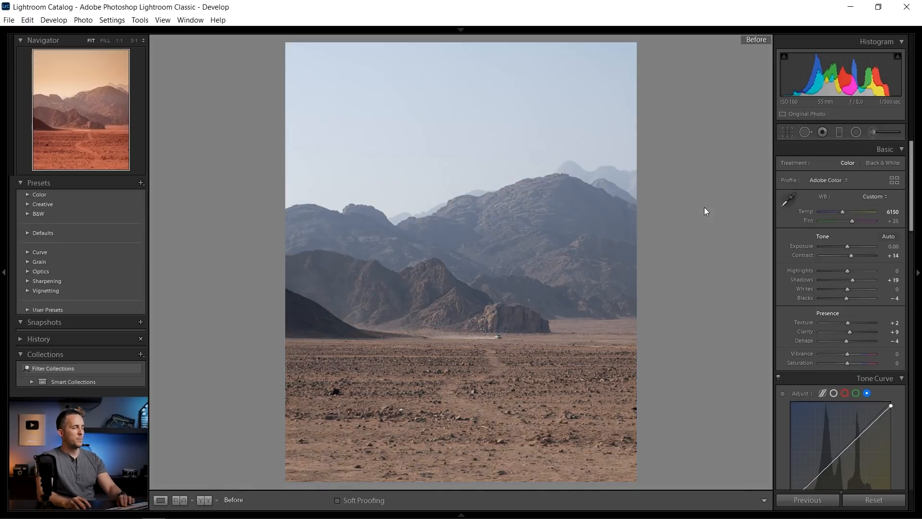
key(backslash)
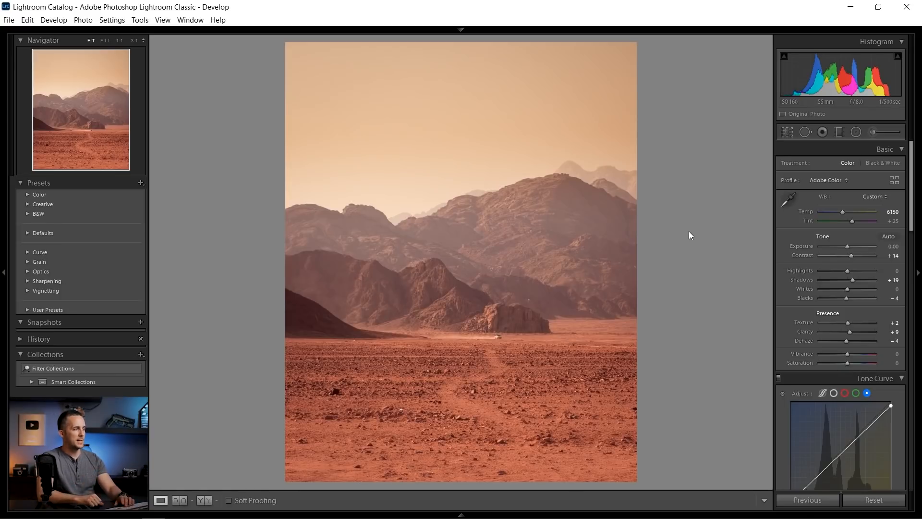
key(backslash)
key(backslash)
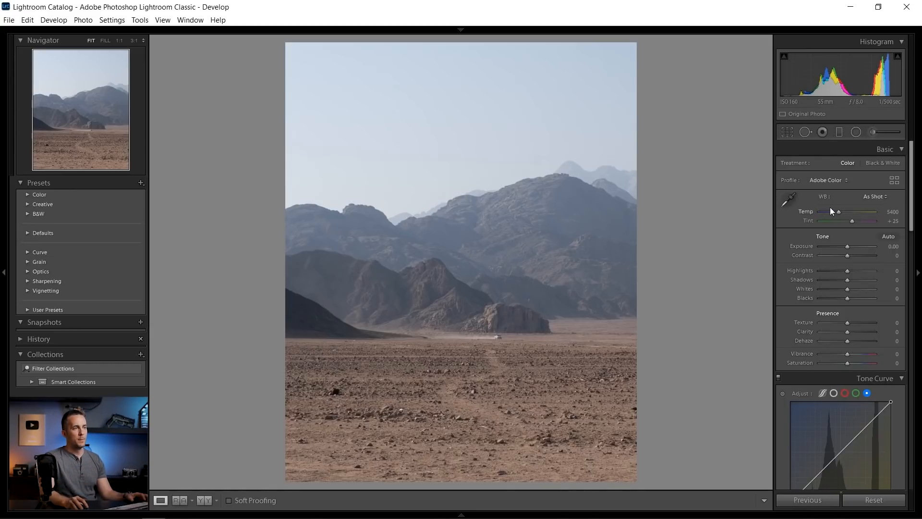
Step: On the unedited photo, set Temp 4544, Exposure -1.32, Contrast -9, Shadows +9, Texture +4 and Clarity +5
drag(839, 210, 834, 211)
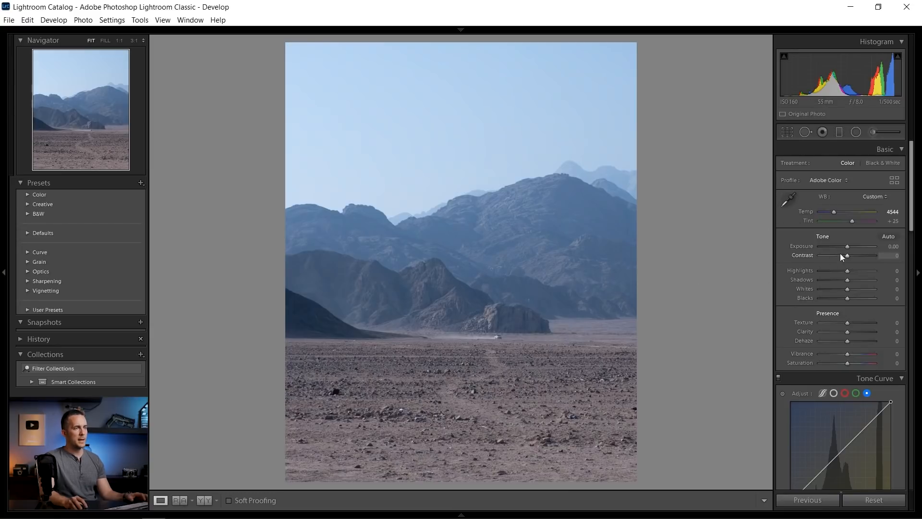
drag(848, 246, 840, 246)
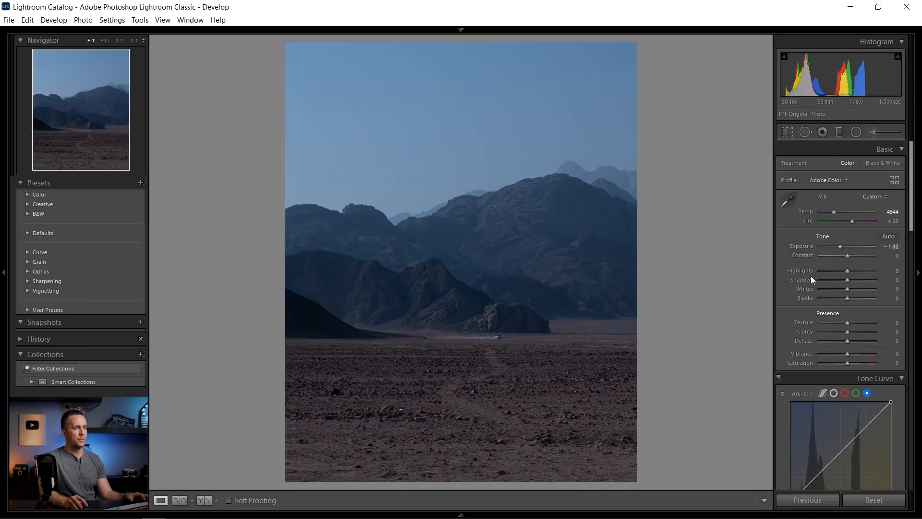
drag(846, 255, 851, 281)
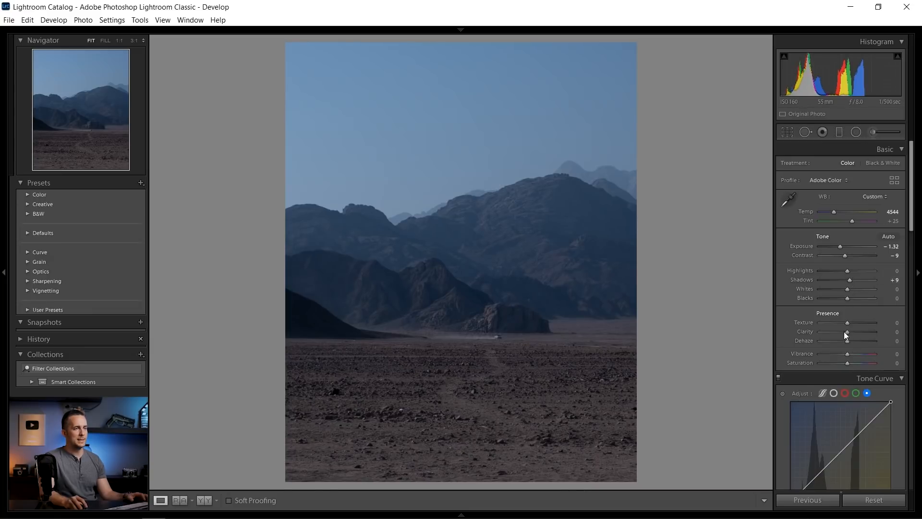
drag(850, 333, 851, 332)
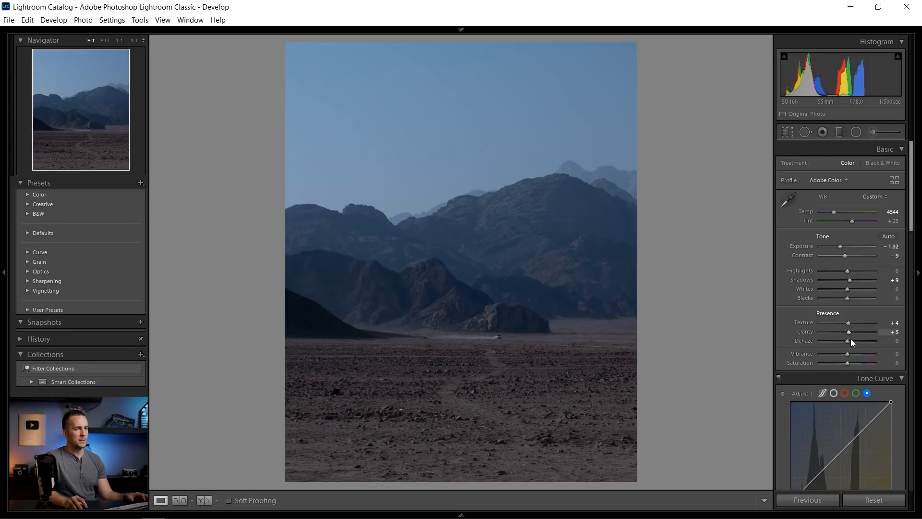
Step: Raise the blue tone curve's black point to output 23 and the green's to about 7, and shift the red's to input 6
drag(911, 216, 897, 269)
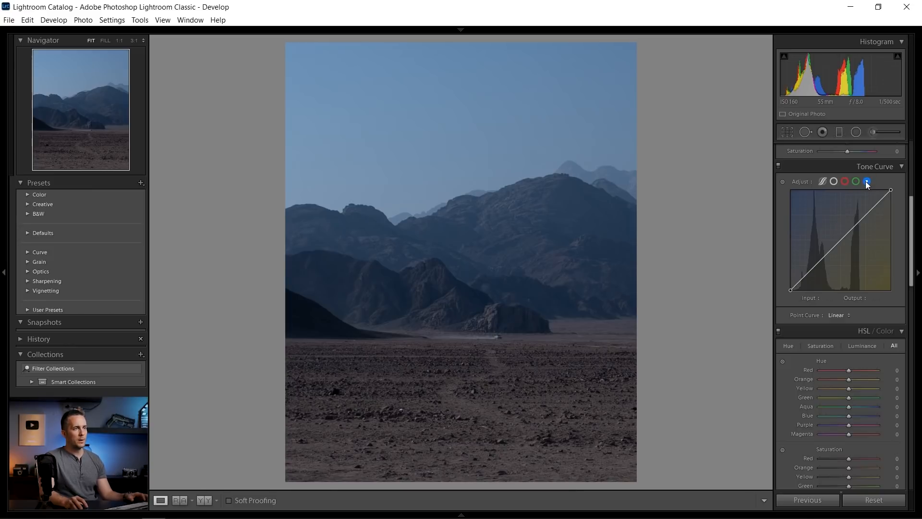
drag(791, 290, 788, 283)
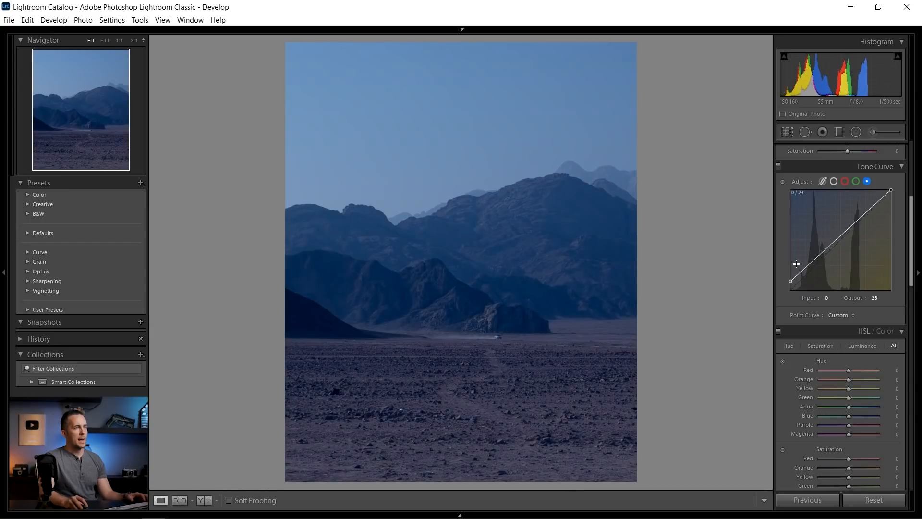
click(854, 182)
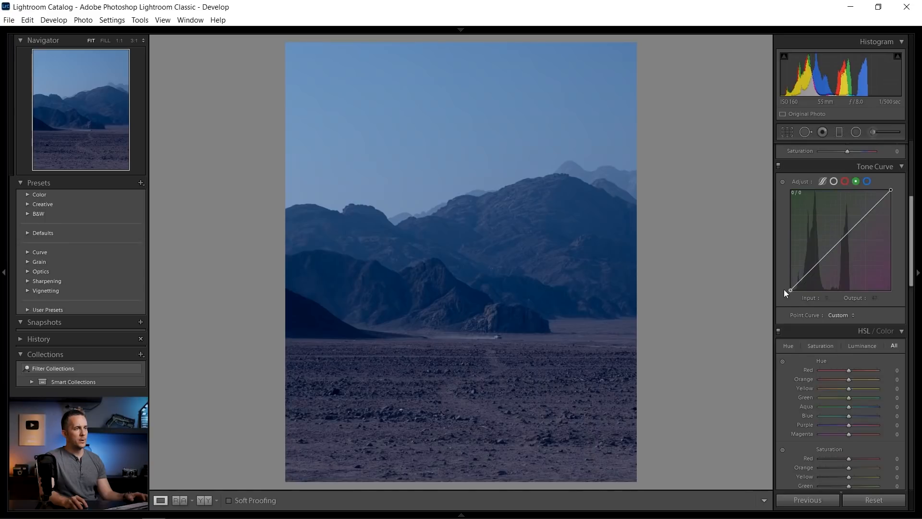
drag(790, 291, 790, 288)
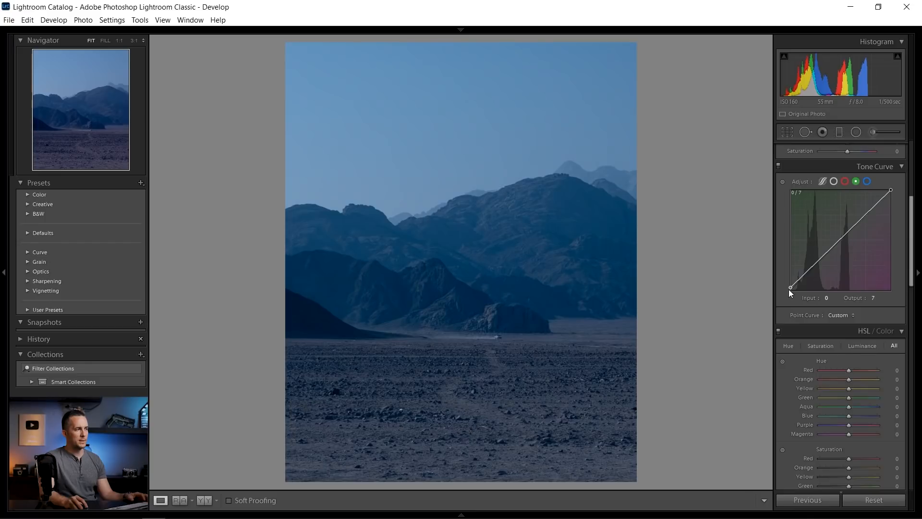
drag(789, 289, 789, 287)
click(845, 181)
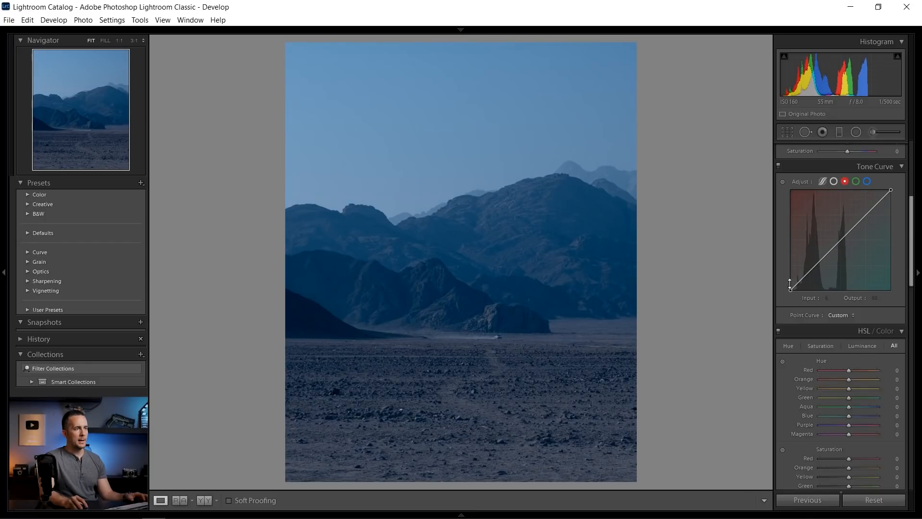
drag(790, 289, 788, 293)
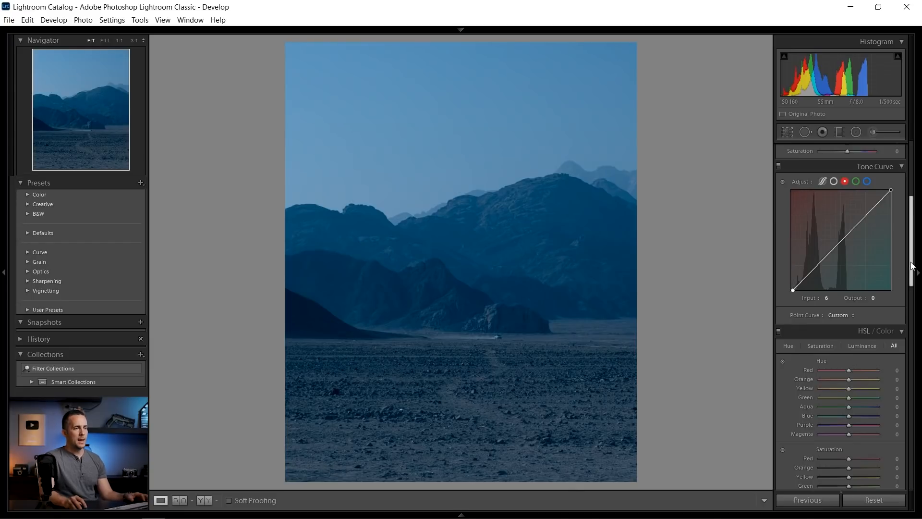
Step: In the HSL adjustments, set Aqua saturation to -3, Blue saturation to -50 and Blue hue to +12
scroll(900, 293, down, 3)
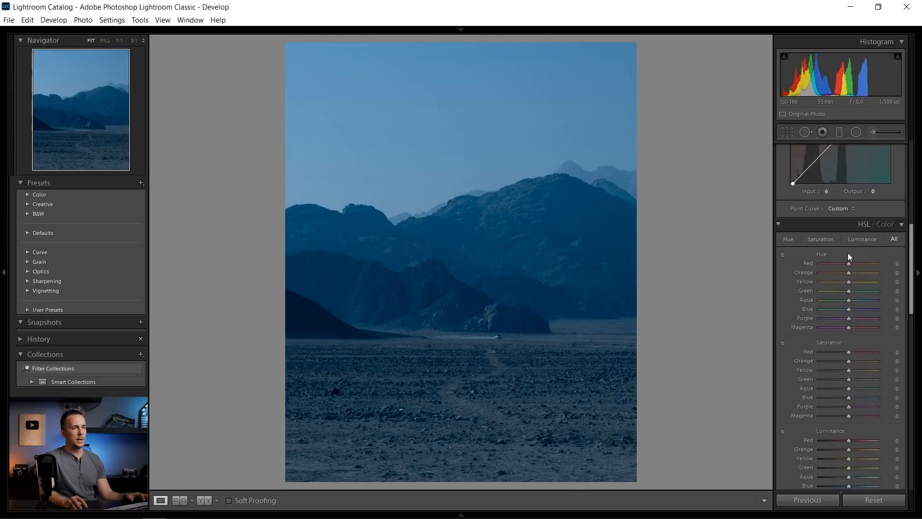
click(820, 239)
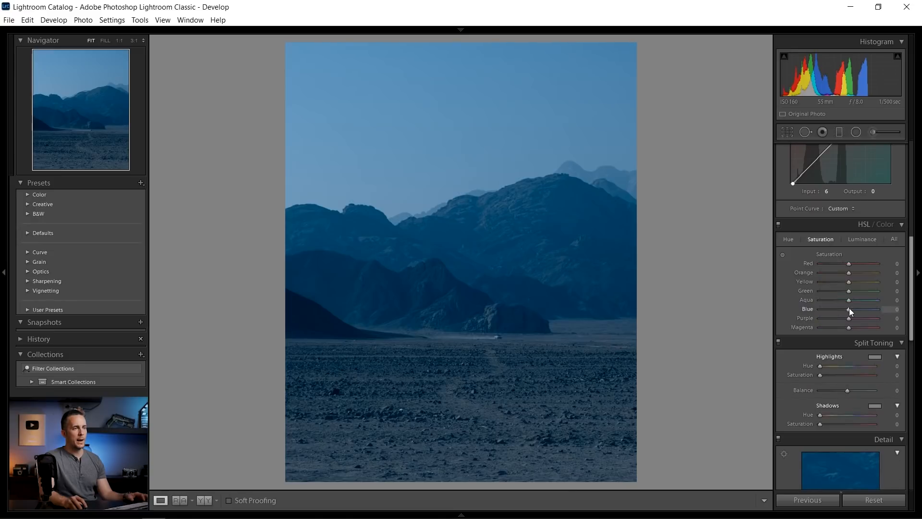
mouse_move(848, 310)
mouse_down()
mouse_move(820, 308)
mouse_move(849, 298)
mouse_move(833, 308)
mouse_up()
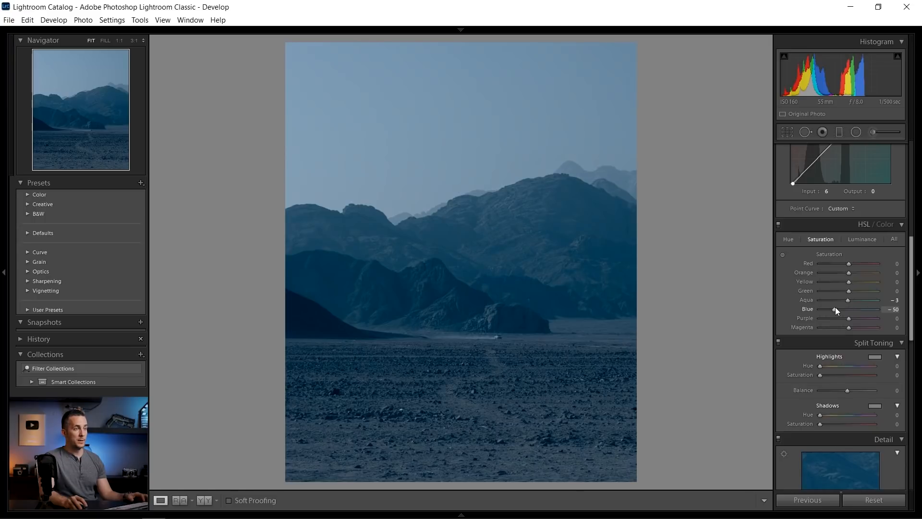
click(790, 239)
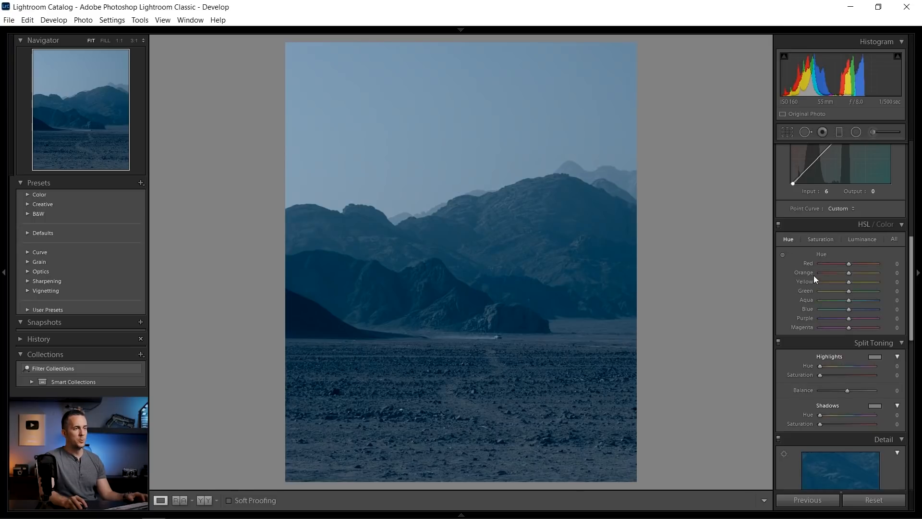
mouse_move(848, 308)
mouse_down()
mouse_move(824, 310)
mouse_move(849, 307)
mouse_up()
drag(852, 304, 851, 304)
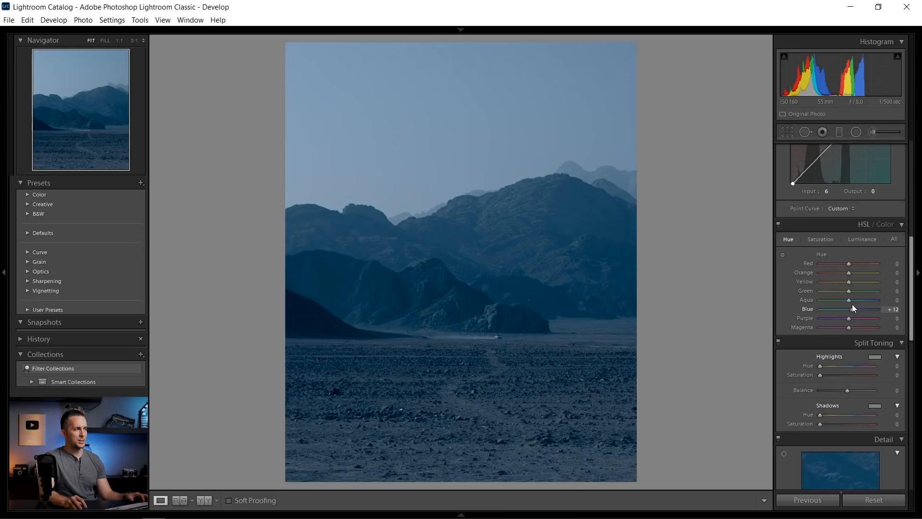
Step: Split-tone the photo with highlights at hue 186, saturation 16 and shadows at hue 199, saturation 9
drag(911, 300, 912, 335)
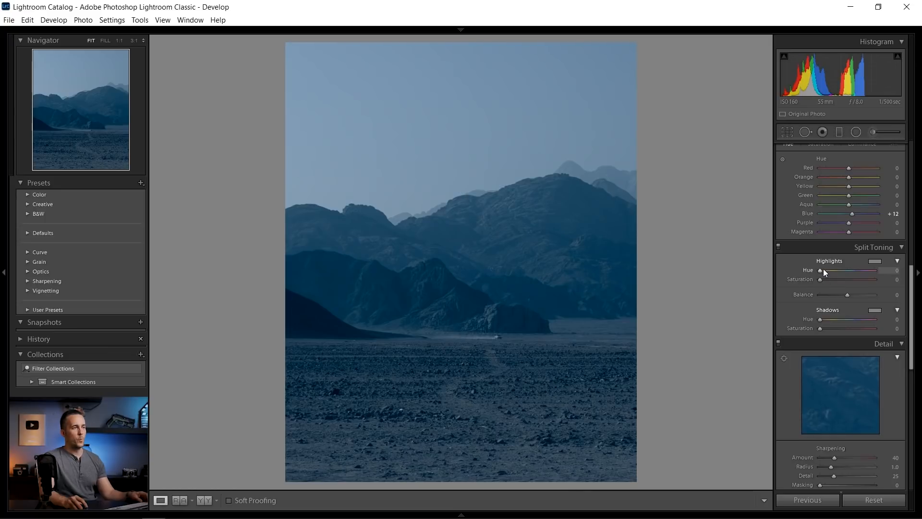
drag(819, 270, 850, 273)
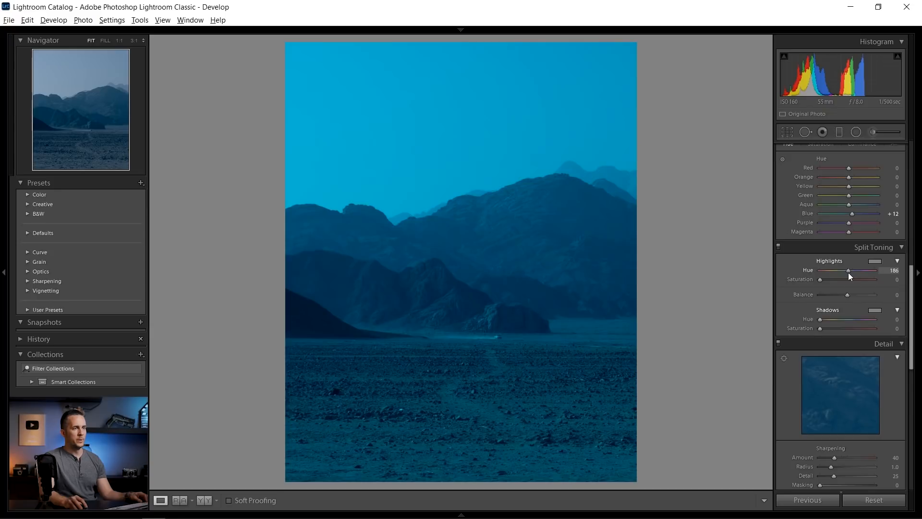
drag(829, 279, 826, 277)
drag(820, 319, 850, 318)
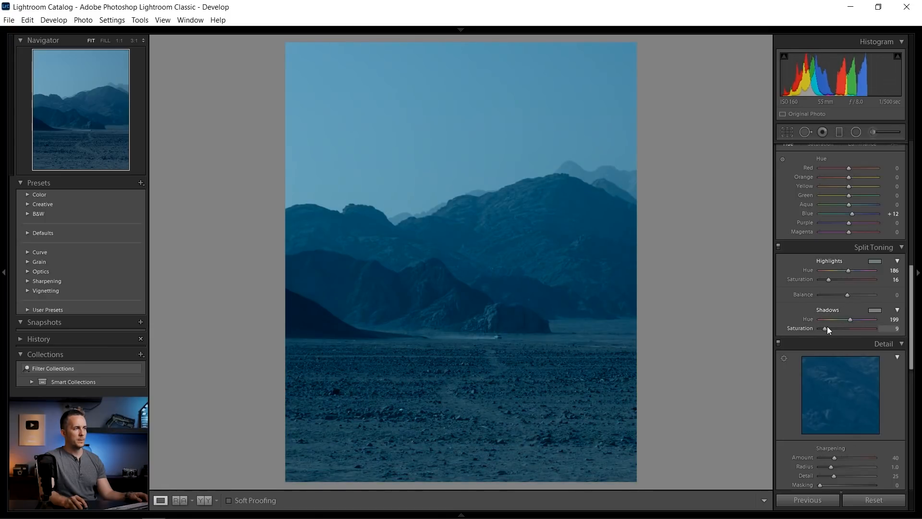
Step: Darken the photo's edges with a post-crop vignette of Amount -23 and Feather 62
scroll(918, 358, down, 3)
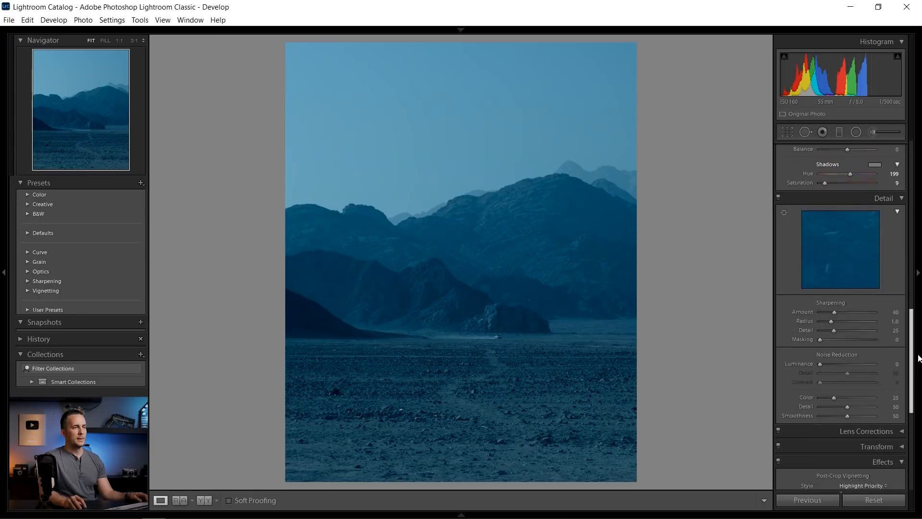
scroll(918, 358, down, 4)
drag(846, 304, 855, 332)
Step: Adjust the calibration's Blue Primary hue and Red Primary saturation
scroll(903, 379, down, 1)
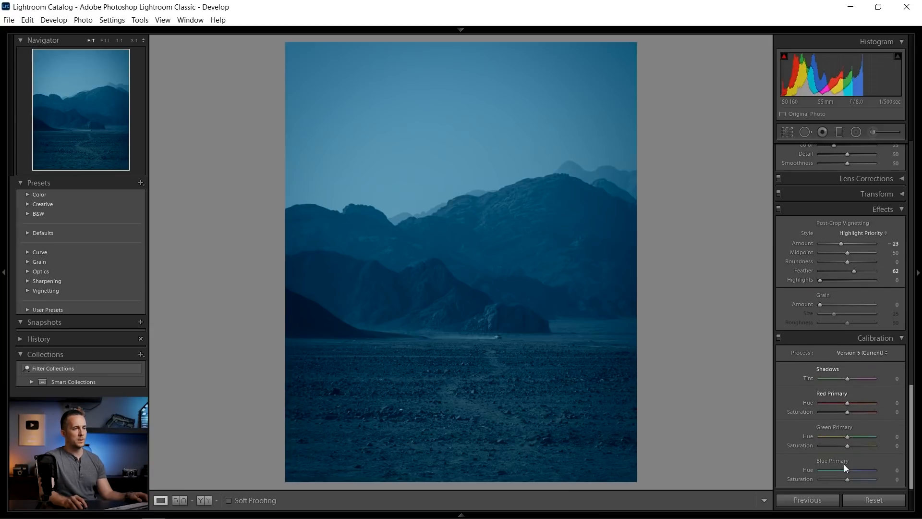
mouse_move(849, 469)
mouse_down()
mouse_move(862, 469)
mouse_move(828, 468)
mouse_move(845, 478)
mouse_move(825, 483)
mouse_move(841, 477)
mouse_up()
mouse_move(847, 411)
mouse_down()
mouse_move(826, 410)
mouse_move(843, 408)
mouse_up()
Step: Add a graduated filter from the sky onto the mountains, reset its Contrast, Texture and Clarity, set Exposure to -0.79 and raise its lower edge
scroll(885, 416, up, 15)
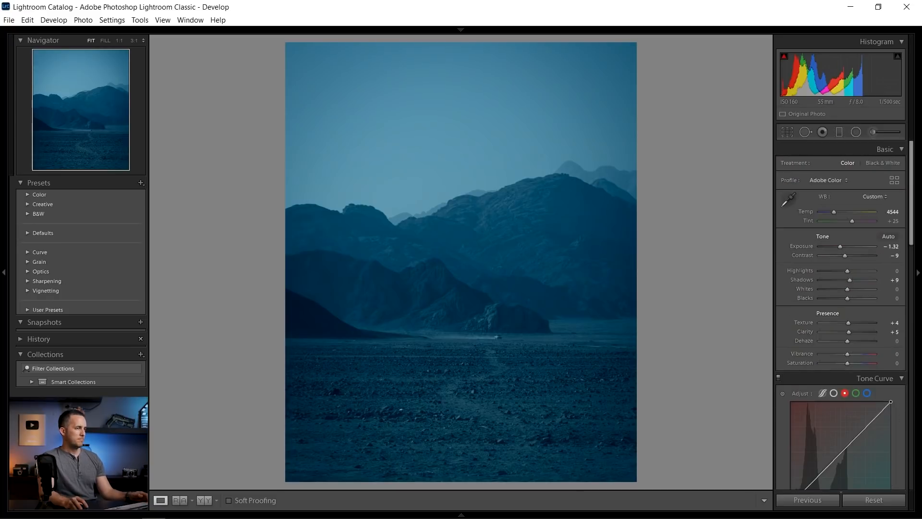
click(839, 132)
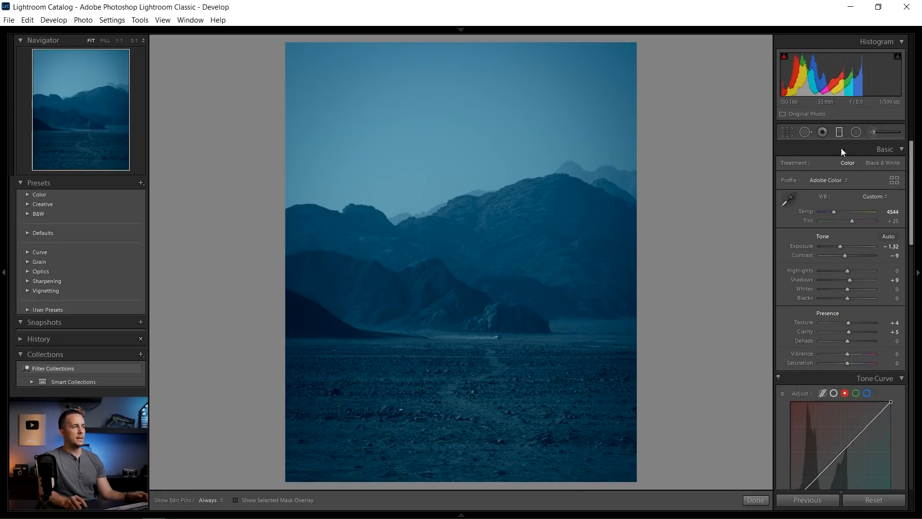
drag(452, 128, 449, 298)
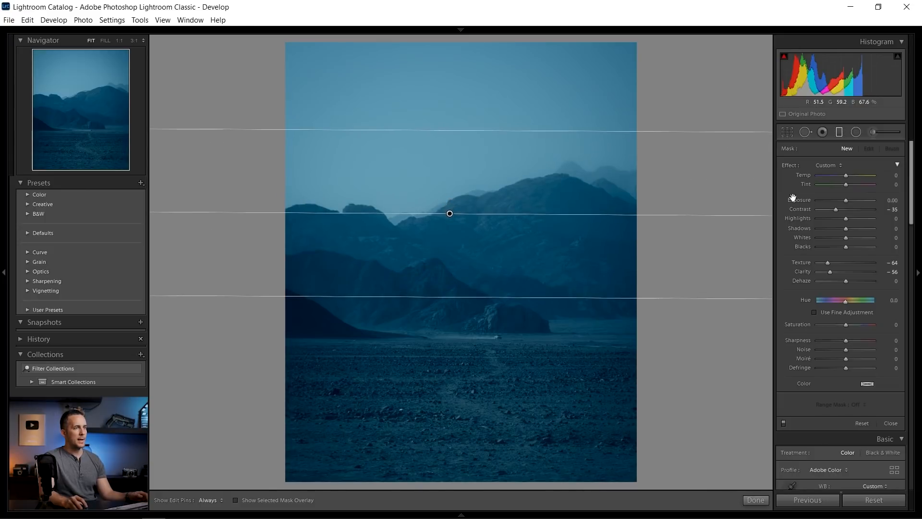
double_click(826, 262)
double_click(830, 270)
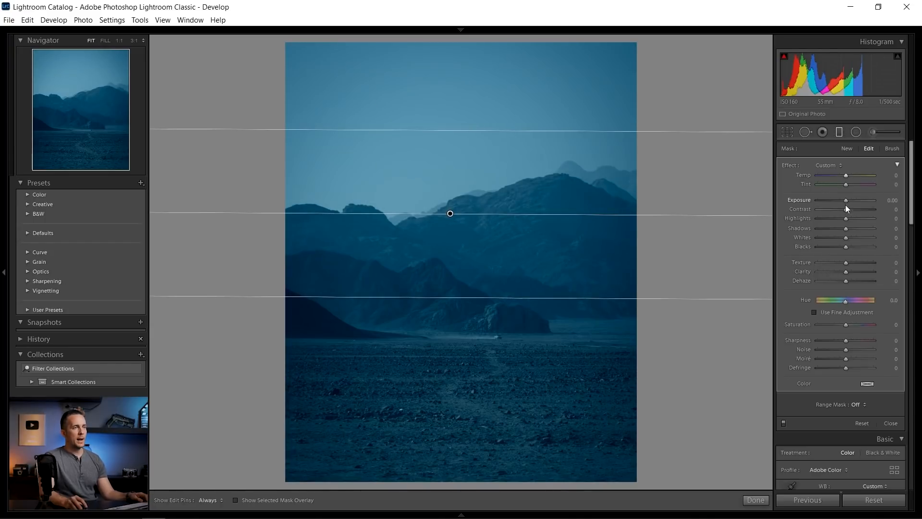
drag(845, 200, 839, 199)
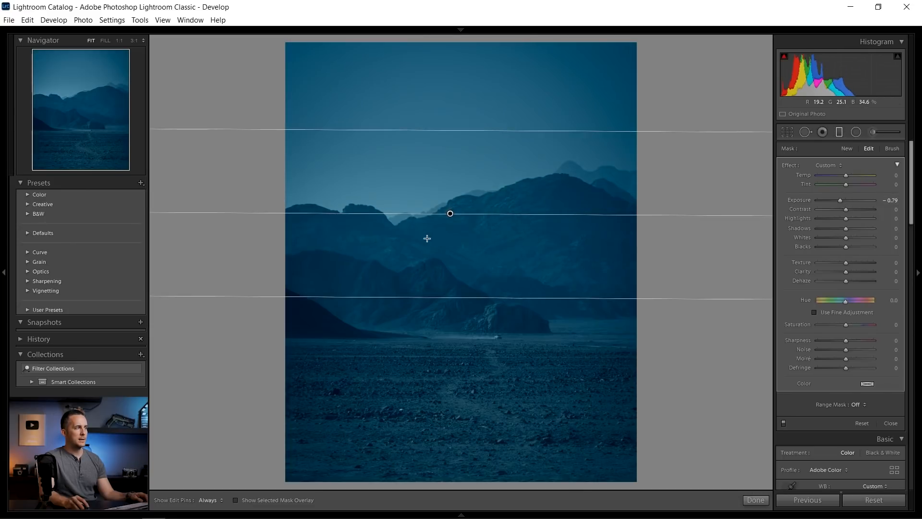
drag(479, 298, 480, 251)
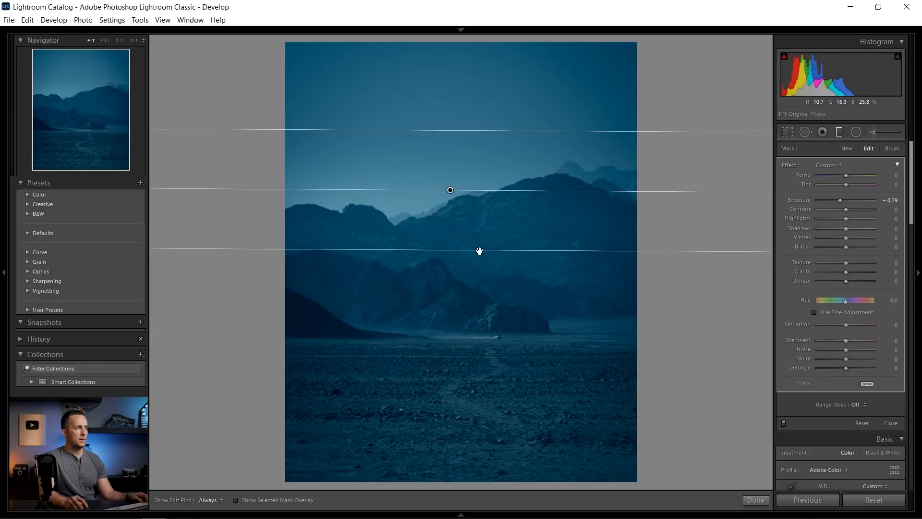
mouse_move(449, 192)
mouse_down()
mouse_move(454, 181)
mouse_move(456, 189)
mouse_up()
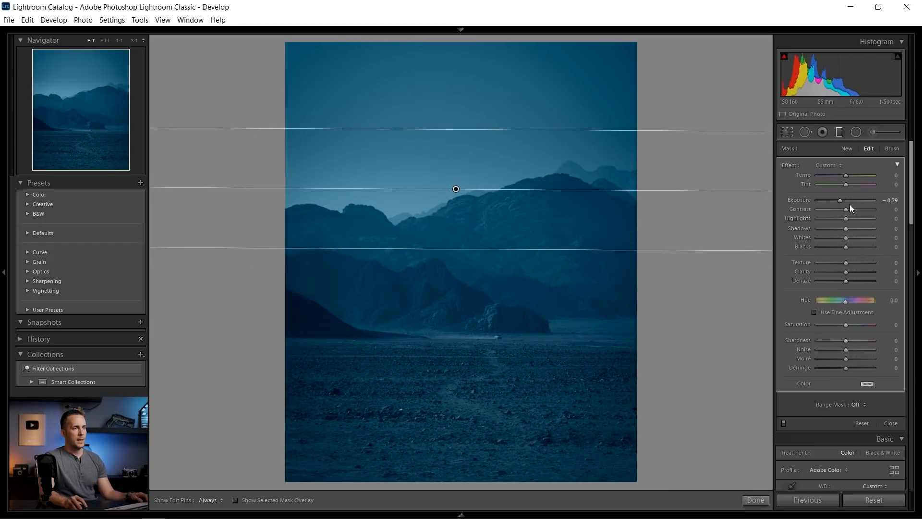
Step: Add a second graduated filter over the upper sky with only Exposure -0.79, and extend its lower edge down to the mountain ridge
click(851, 148)
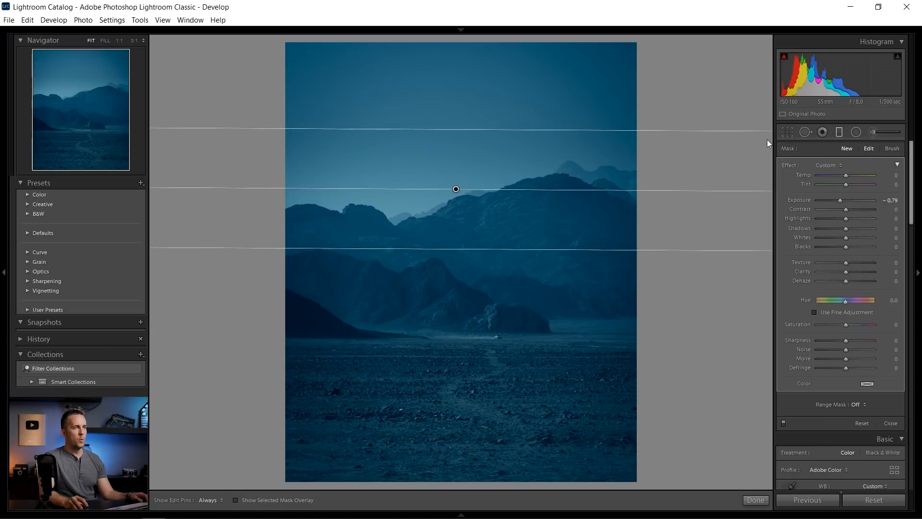
drag(450, 79, 454, 156)
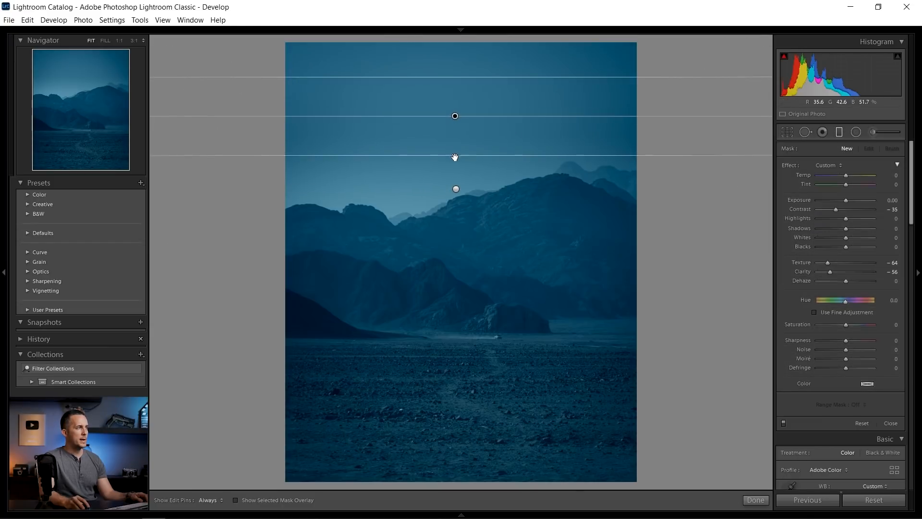
double_click(837, 209)
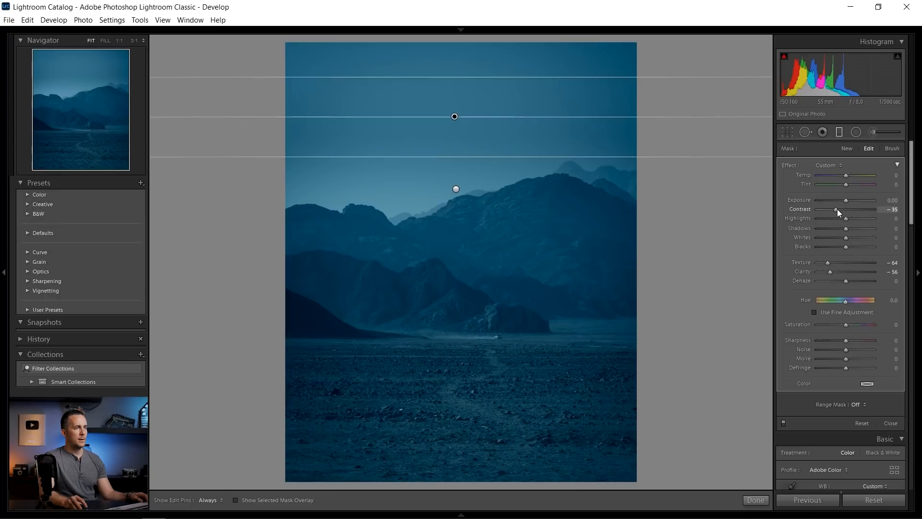
double_click(826, 263)
double_click(826, 271)
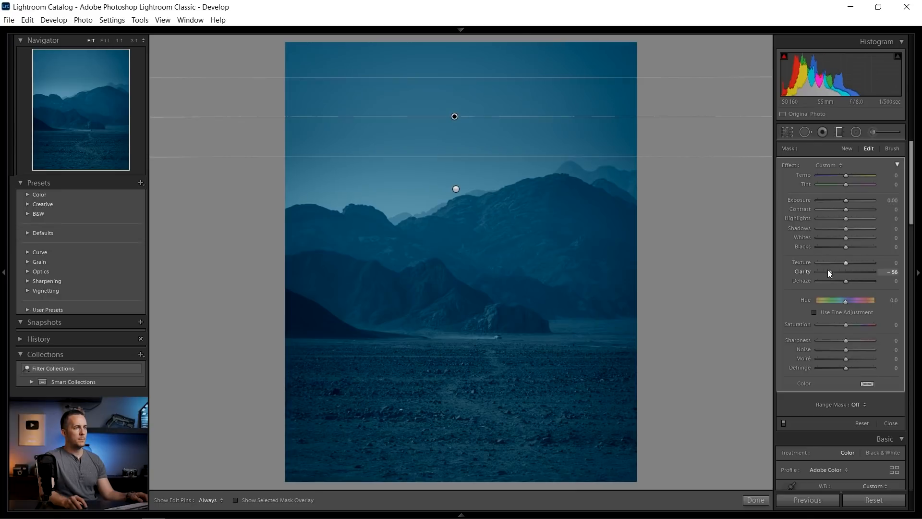
drag(848, 200, 841, 200)
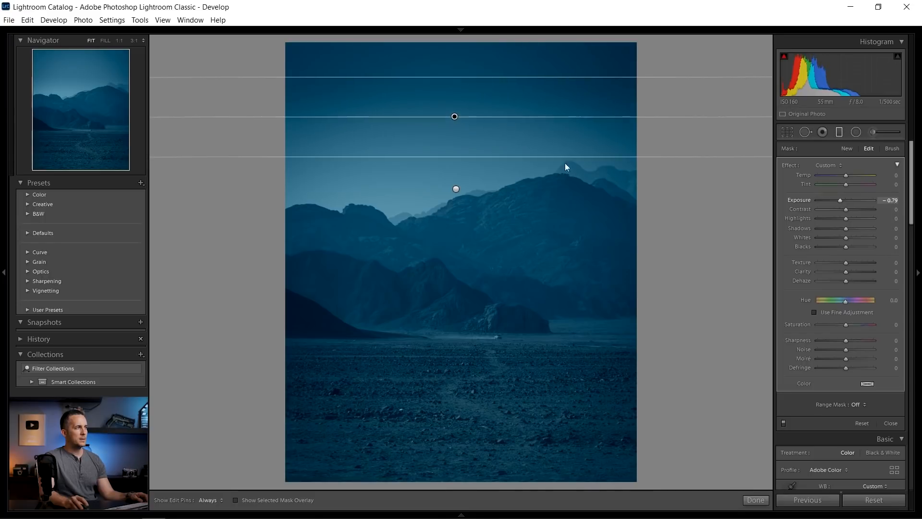
drag(434, 155, 424, 194)
drag(455, 136, 452, 142)
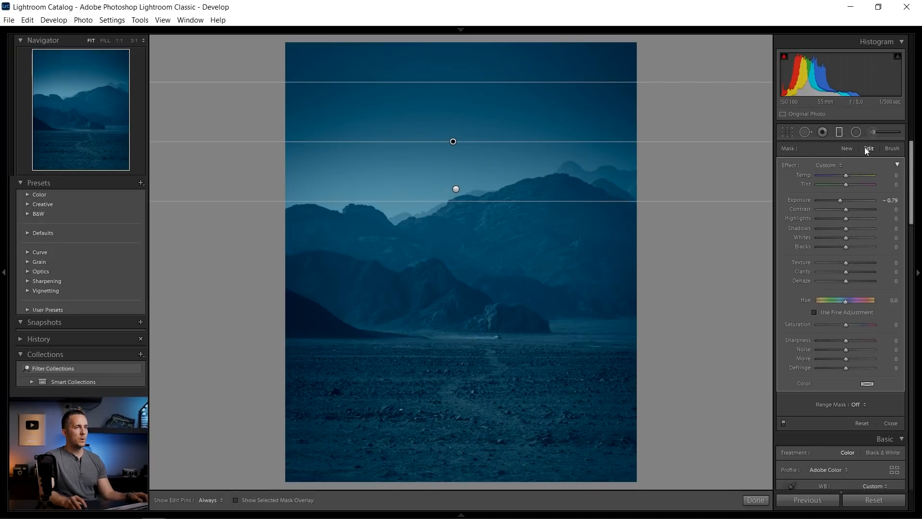
Step: Reset all effect sliders for a new graduated filter, draw it upward from the foreground, and centre it on the far edge of the plain
click(843, 150)
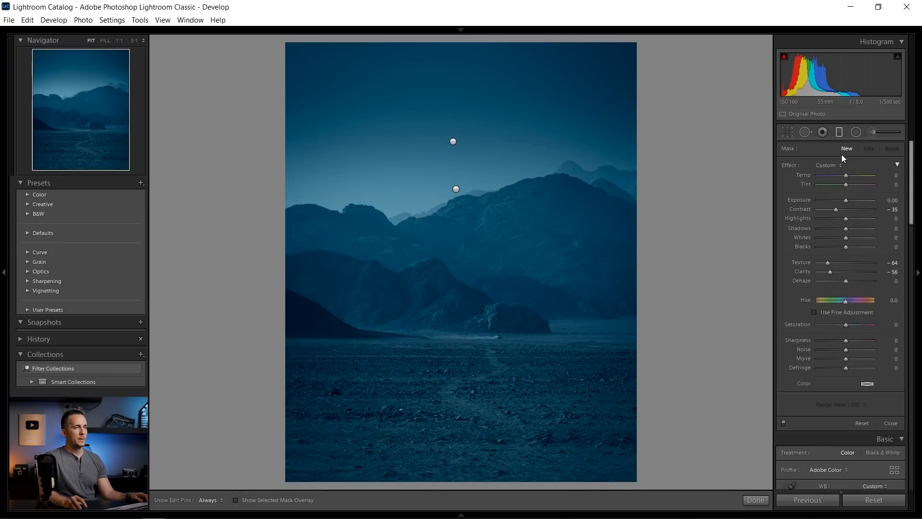
alt+click(791, 166)
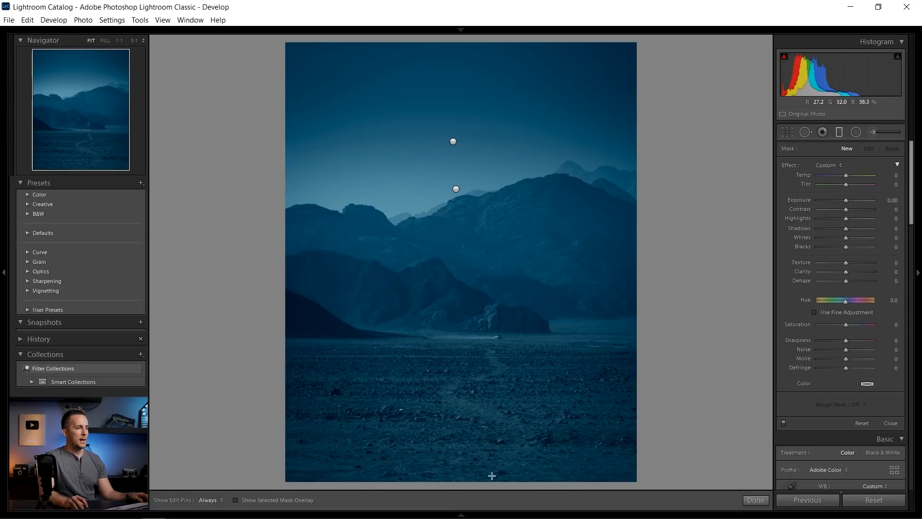
drag(468, 473, 468, 309)
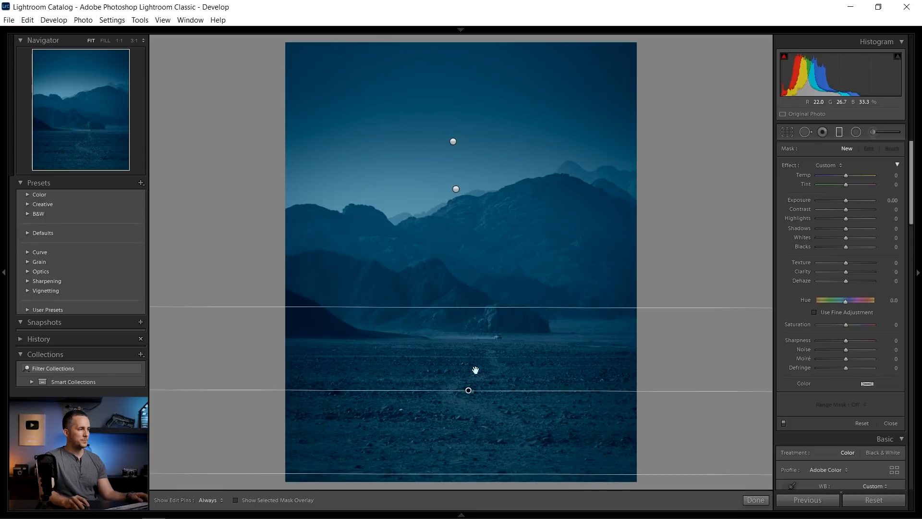
drag(468, 391, 473, 336)
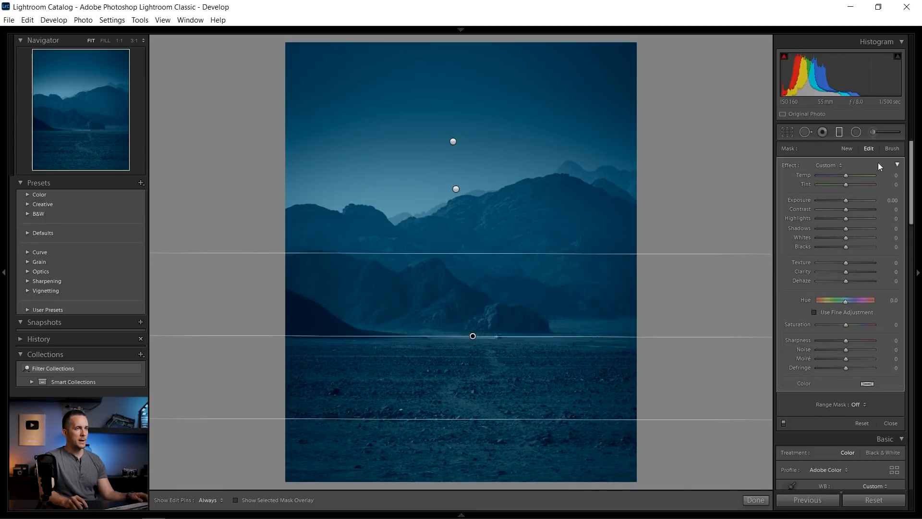
Step: Set the ground filter's Exposure to 0.03, narrow its transition and centre it near the base of the mountains
drag(846, 199, 847, 198)
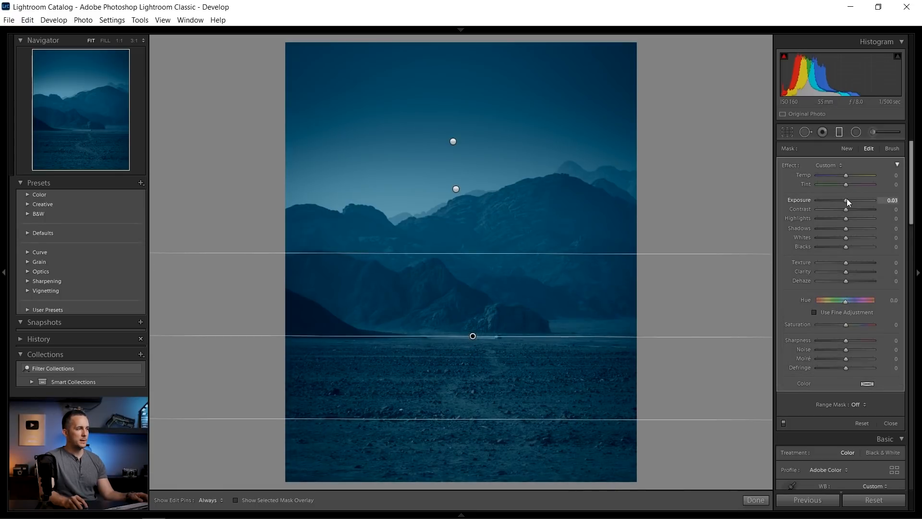
drag(473, 334, 476, 317)
drag(483, 237, 477, 271)
drag(475, 335, 480, 313)
Step: Set the ground filter's Exposure to -0.10, adjust its Texture and close the graduated filter
double_click(845, 198)
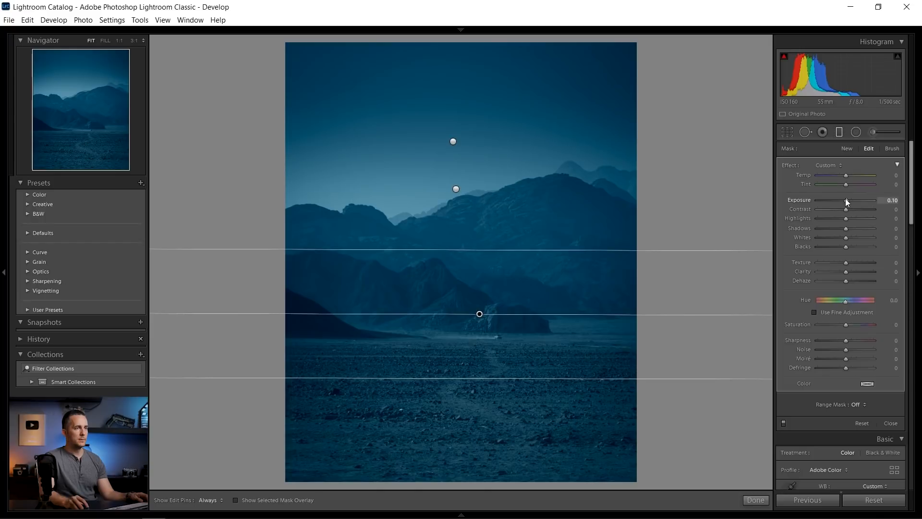
drag(844, 198, 843, 199)
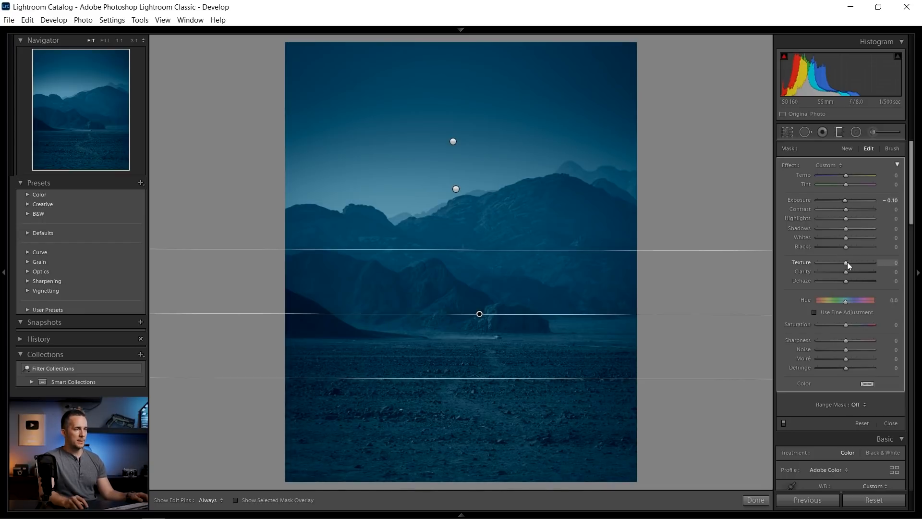
drag(834, 264, 859, 268)
click(840, 133)
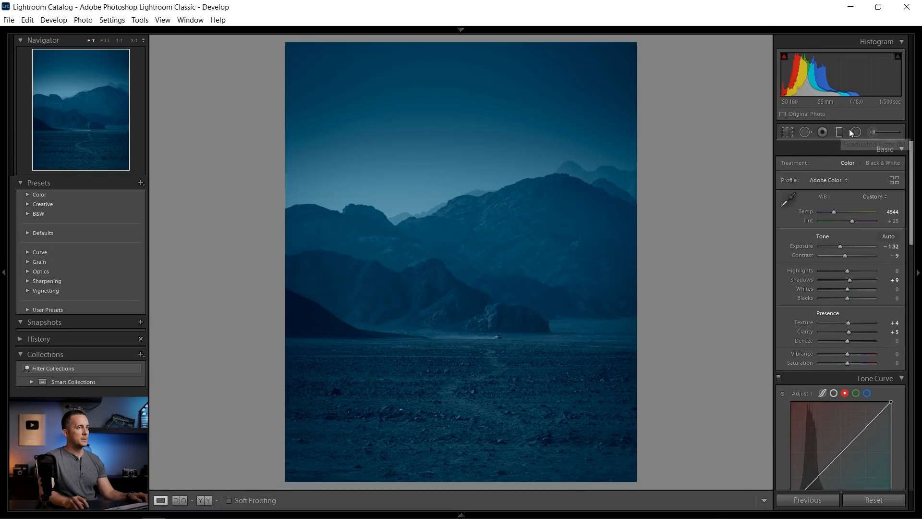
Step: Compare the dark blue grade with the original photo
key(backslash)
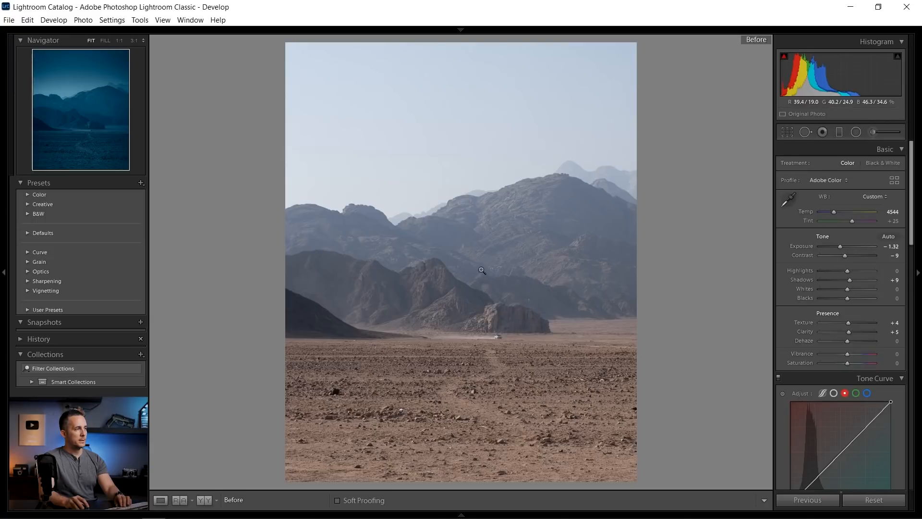
key(backslash)
key(backslash)
key(backslash)
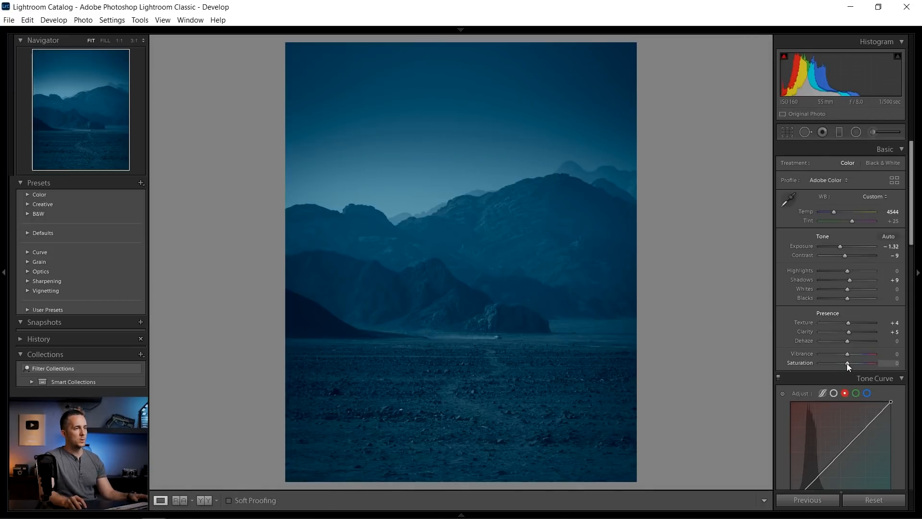
Step: Lower the photo's Saturation to -35 and set the uppermost sky graduated filter's Exposure to -0.44
mouse_move(846, 363)
mouse_down()
mouse_move(828, 364)
mouse_move(838, 364)
mouse_up()
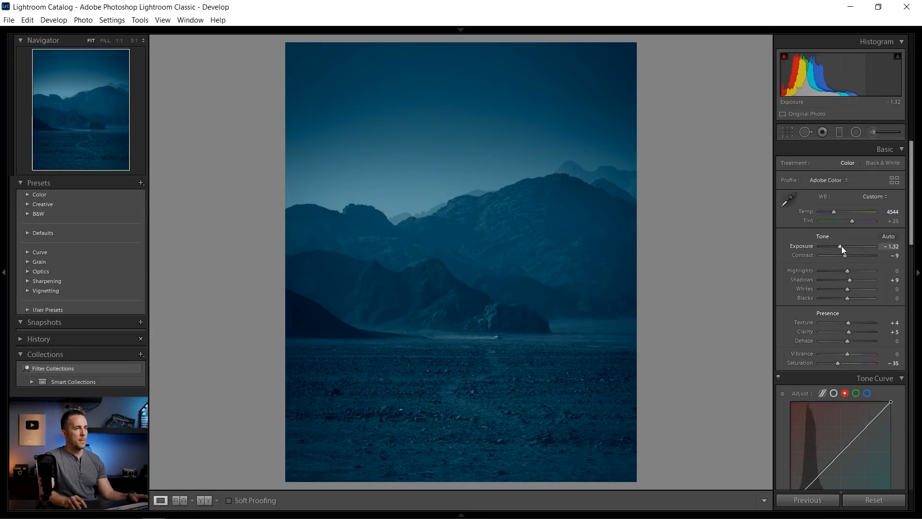
click(840, 131)
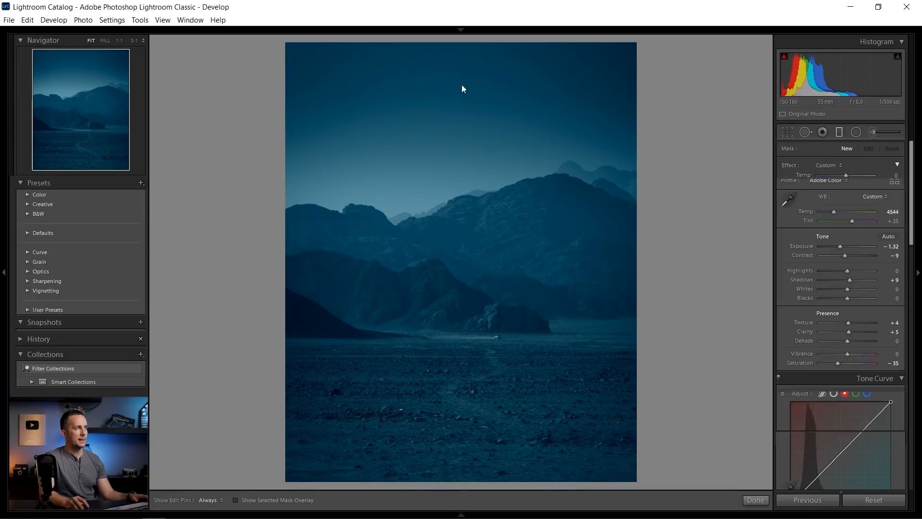
click(452, 141)
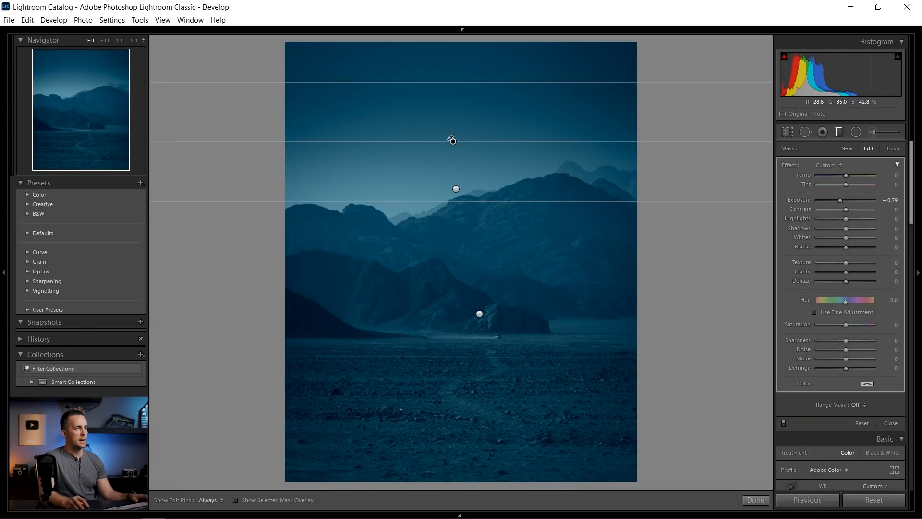
drag(837, 203, 842, 200)
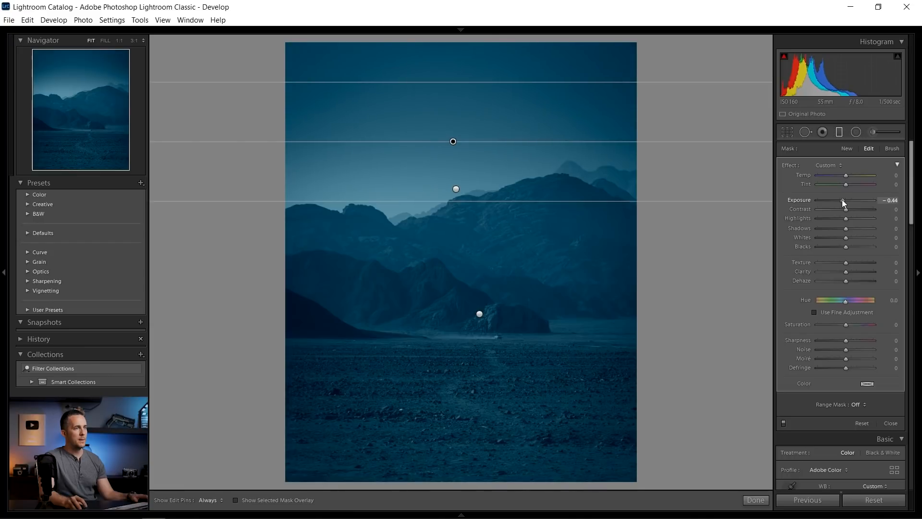
Step: Paint an Adjustment Brush stroke with Exposure 1.67 over the foothills from the vehicle's dust trail leftward
click(871, 132)
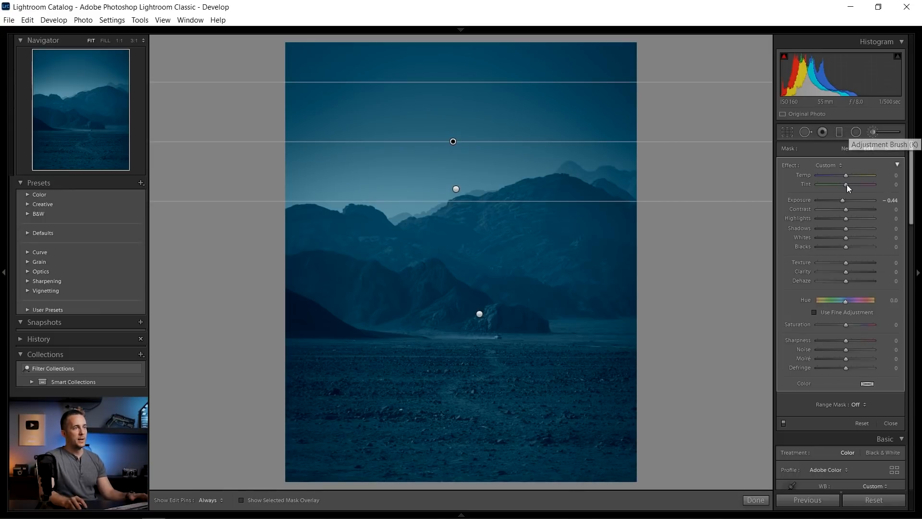
drag(846, 200, 857, 199)
scroll(381, 286, up, 3)
scroll(495, 332, down, 3)
mouse_move(492, 331)
mouse_down()
mouse_move(264, 244)
mouse_move(261, 251)
mouse_move(370, 312)
mouse_up()
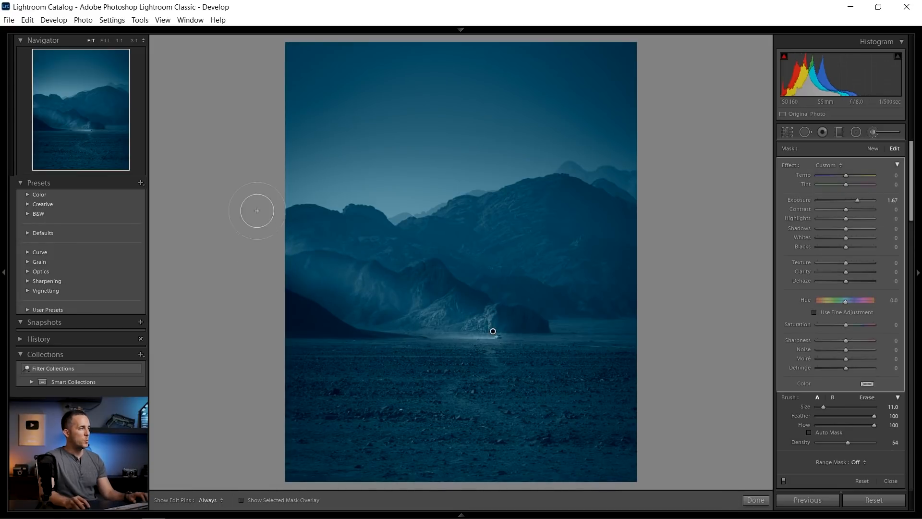
Step: Enlarge the adjustment brush to size 21, lower its Density to 22 and toggle the edit pins
scroll(269, 202, up, 5)
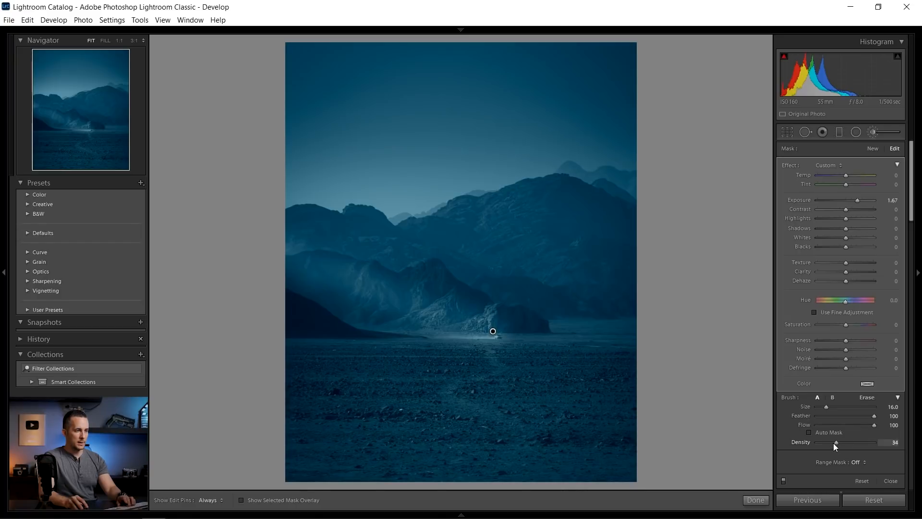
scroll(254, 182, up, 5)
key(h)
key(h)
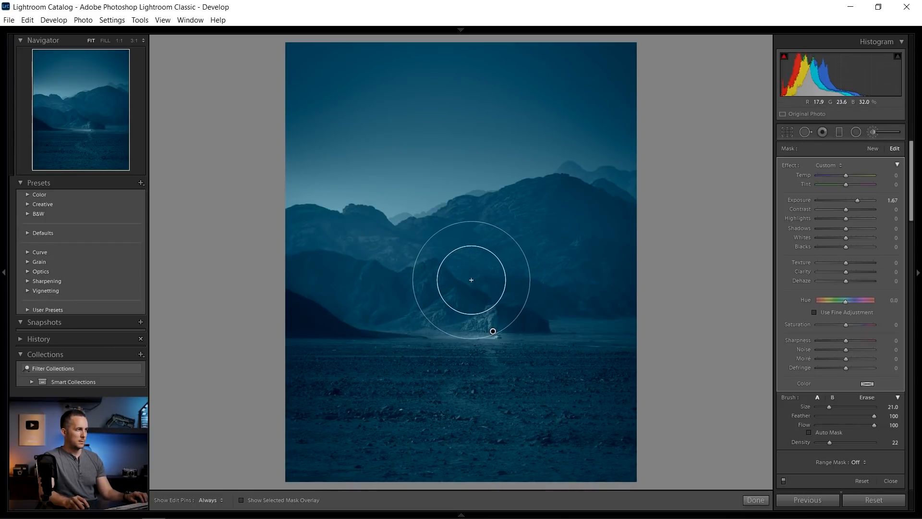
key(h)
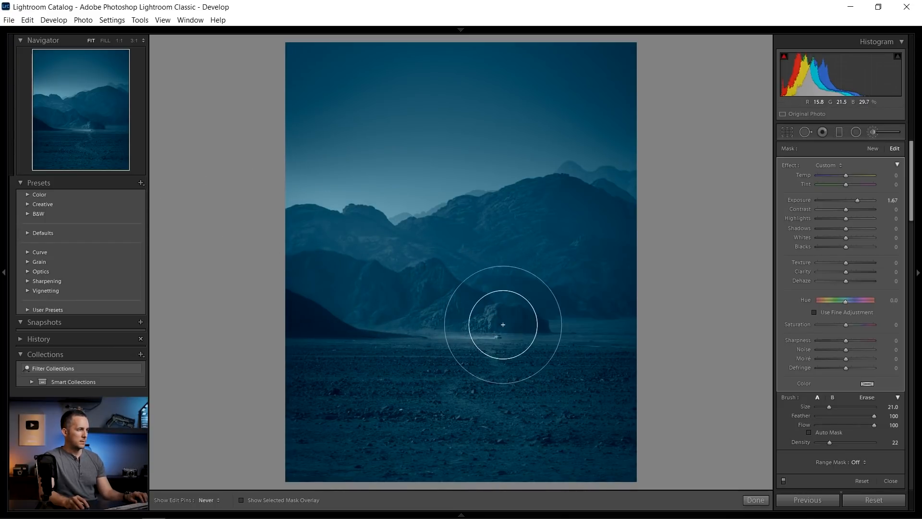
key(h)
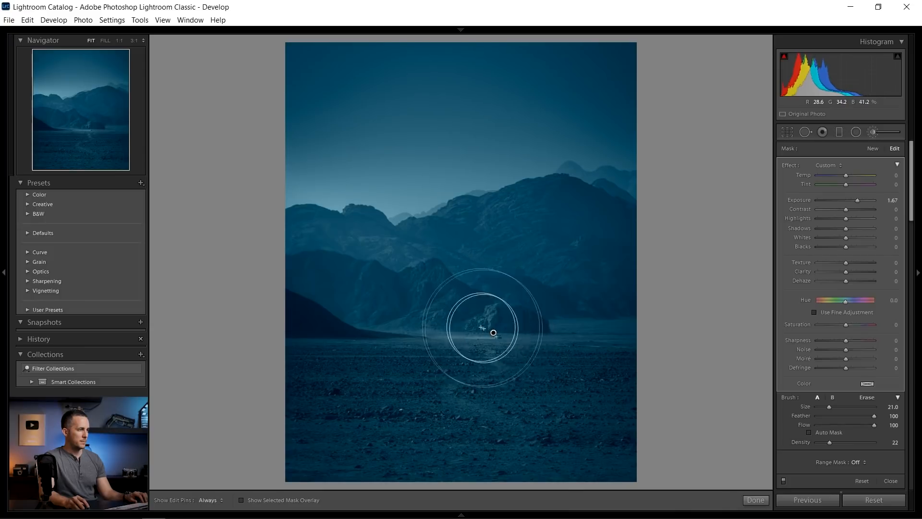
Step: Brush soft light over the left mountain ridge and the foothills down to the rock outcrop beside the vehicle
drag(489, 327, 323, 233)
key(h)
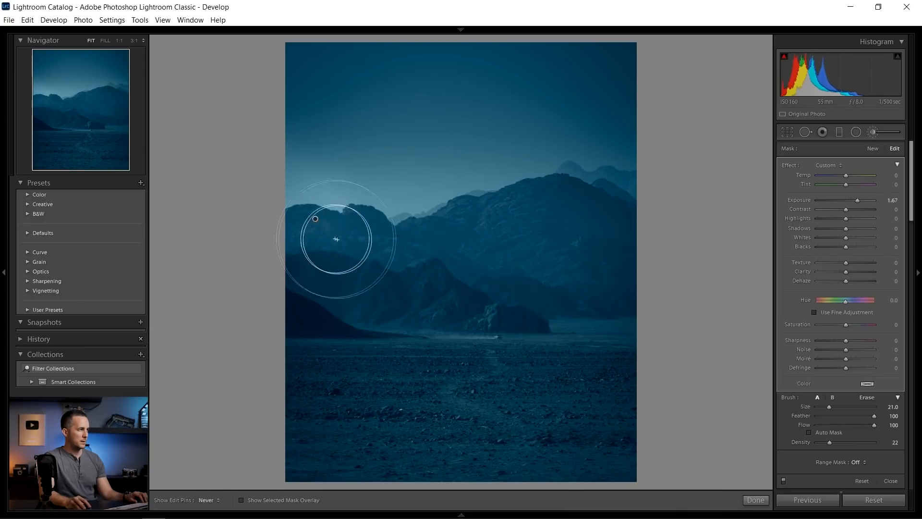
drag(450, 299, 496, 337)
key(h)
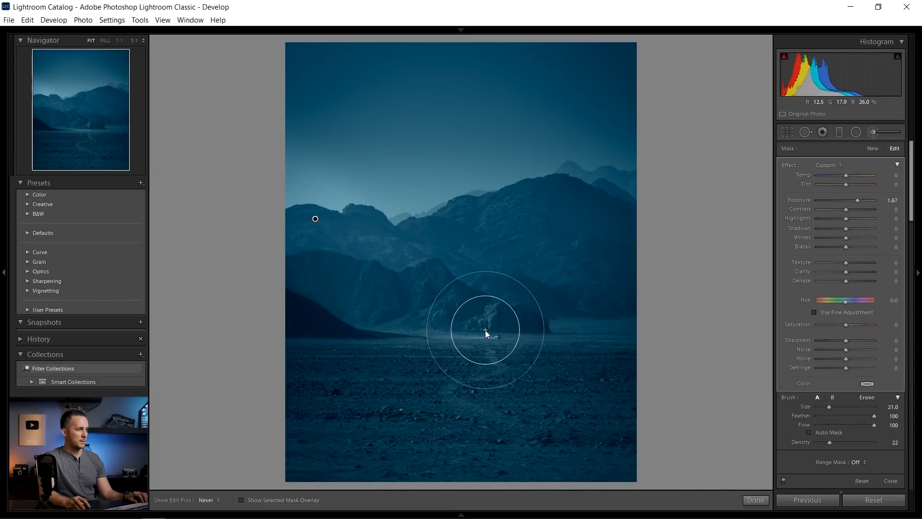
key(h)
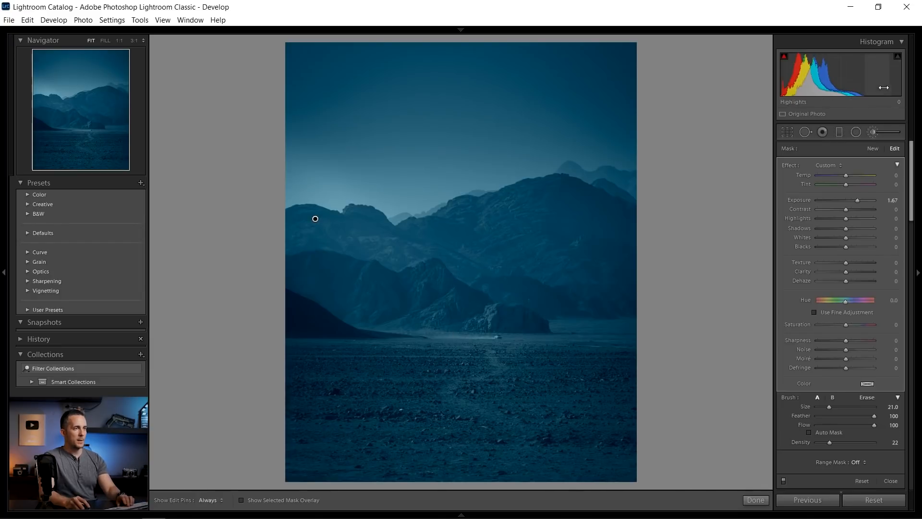
Step: Set the brush adjustment's Exposure to 1.74 and compare the photo with and without the brushwork
mouse_move(864, 201)
mouse_down()
mouse_move(882, 192)
mouse_move(859, 198)
mouse_up()
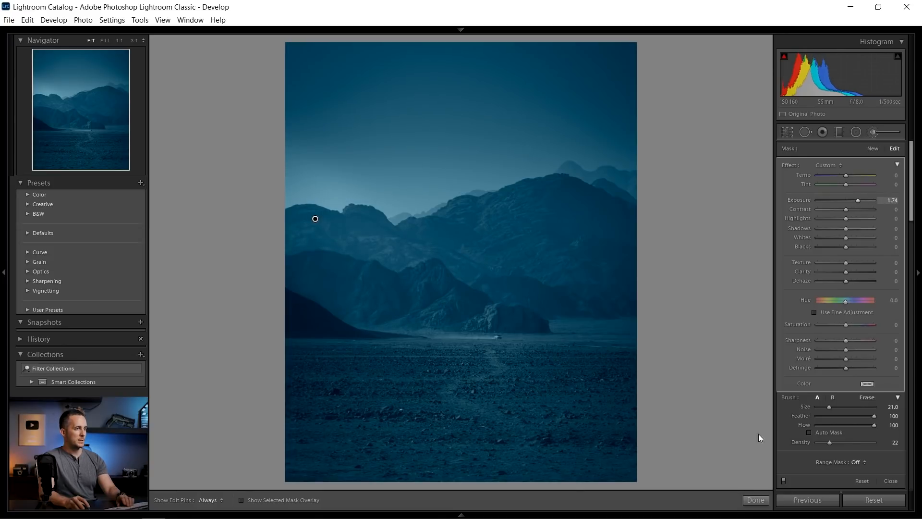
click(783, 479)
click(783, 479)
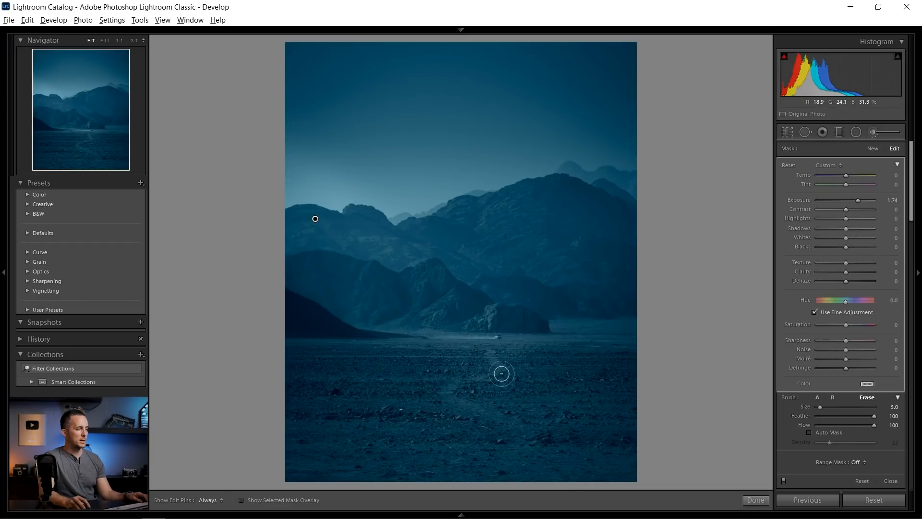
Step: Enlarge the eraser brush to size 10 and set the painting brush's Density to 16
key(alt)
key(alt+bracketright)
key(alt+bracketright)
key(alt+bracketright)
key(alt+bracketright)
key(alt+bracketright)
key(h)
key(h)
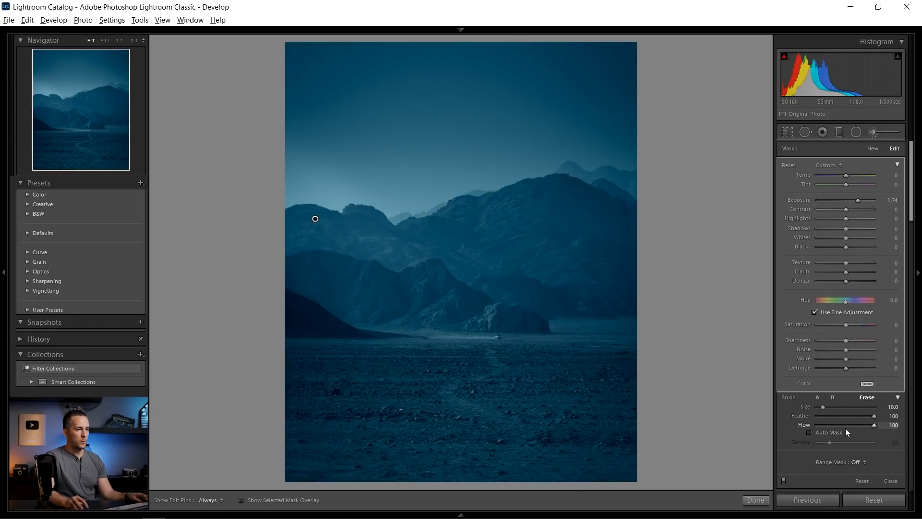
drag(830, 441, 825, 442)
key(alt)
key(h)
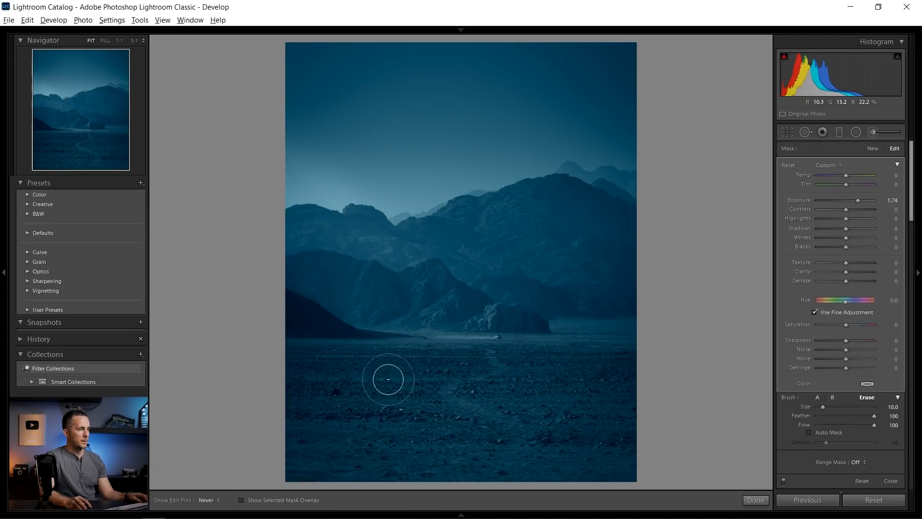
key(h)
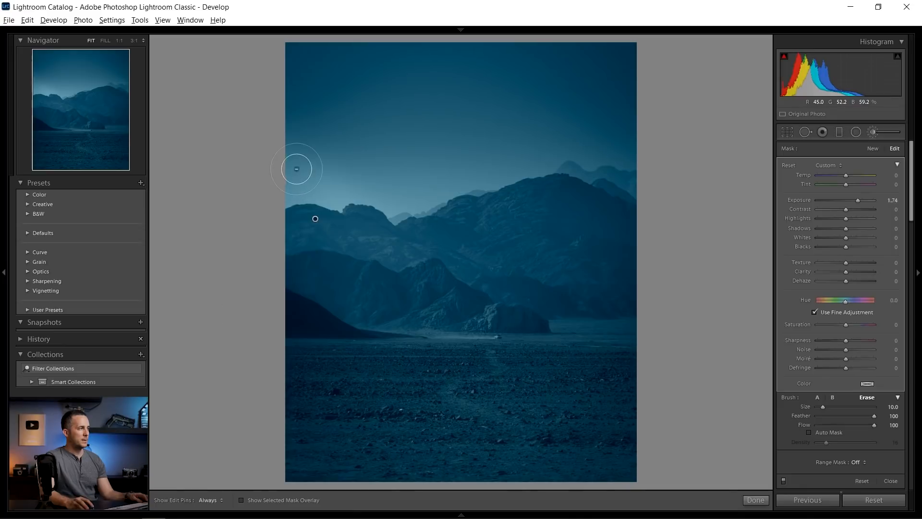
Step: Undo the last brush change, lower the brush Density to 8 and lightly paint the sky above the left ridge
key(ctrl+z)
scroll(365, 136, up, 3)
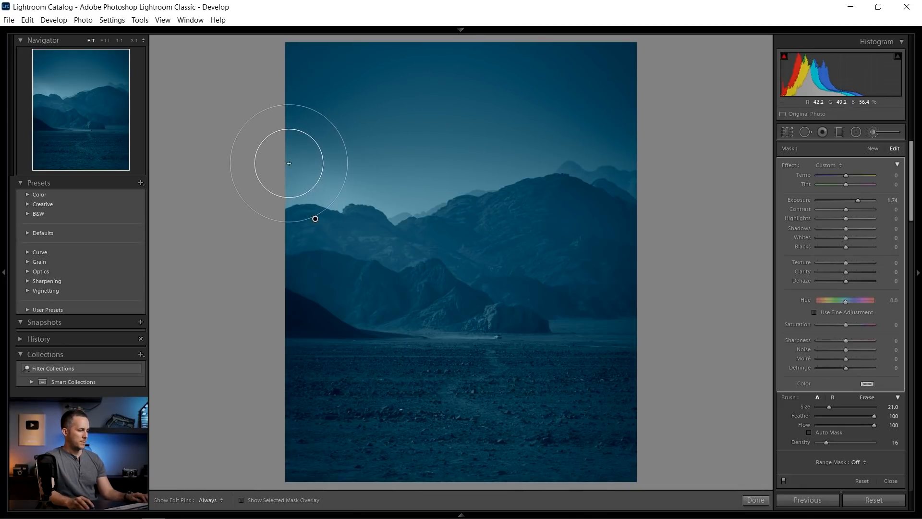
drag(824, 440, 820, 440)
mouse_move(346, 180)
mouse_down()
mouse_move(288, 184)
mouse_move(301, 177)
mouse_move(381, 196)
mouse_up()
mouse_move(303, 180)
mouse_down()
mouse_move(417, 236)
mouse_move(160, 113)
mouse_up()
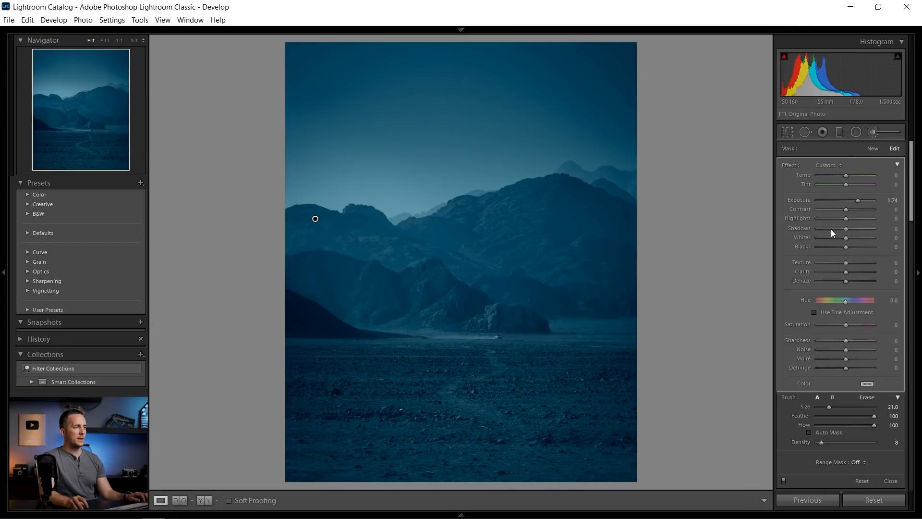
Step: Close the Adjustment Brush and compare the blue grade with the original photo
click(872, 132)
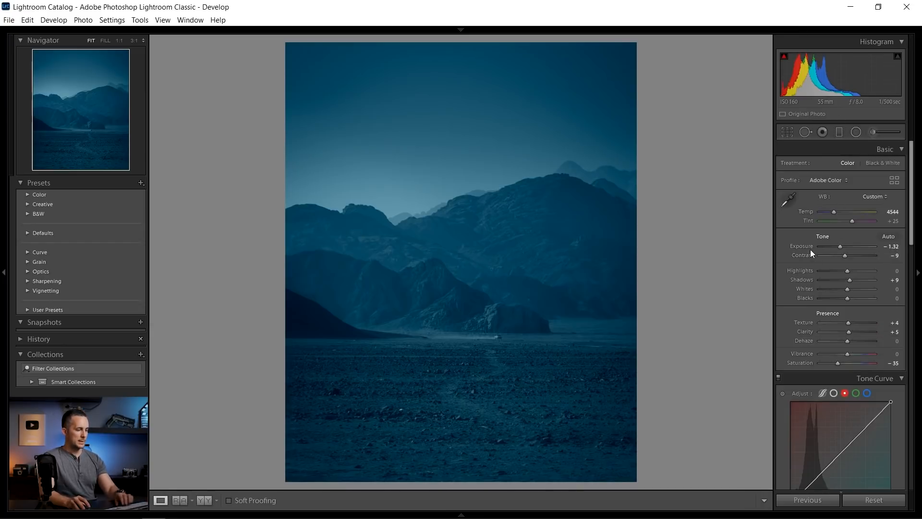
key(backslash)
key(backslash)
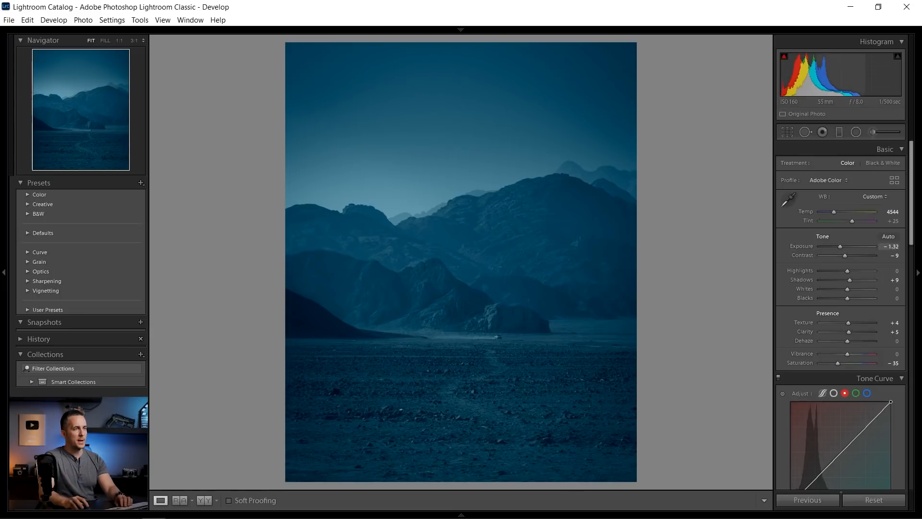
Step: Set Vibrance to -5 and Saturation to -77, and set the calibration's Blue Primary Saturation to -74
drag(848, 354, 826, 362)
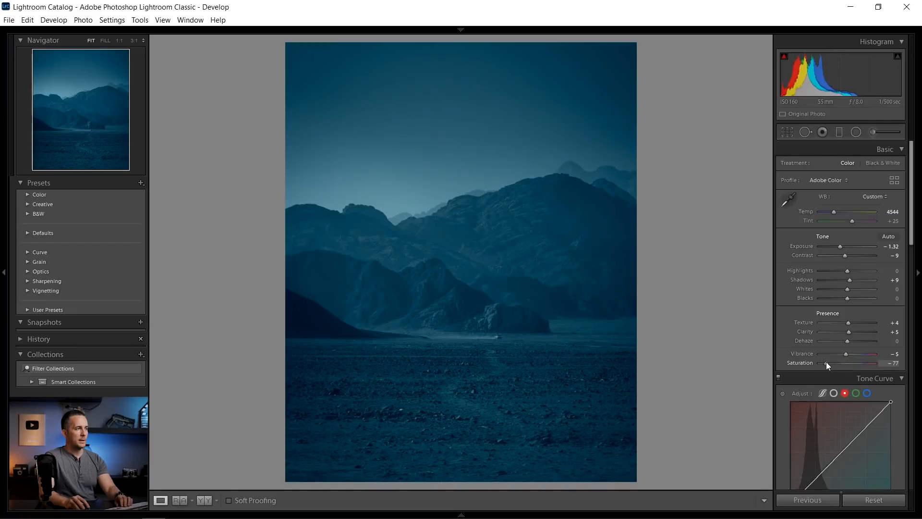
scroll(896, 396, down, 15)
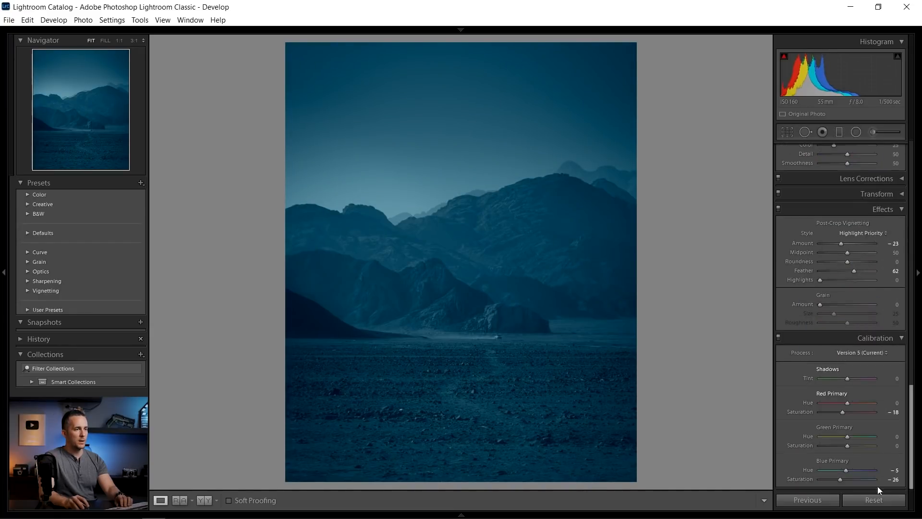
drag(840, 479, 826, 480)
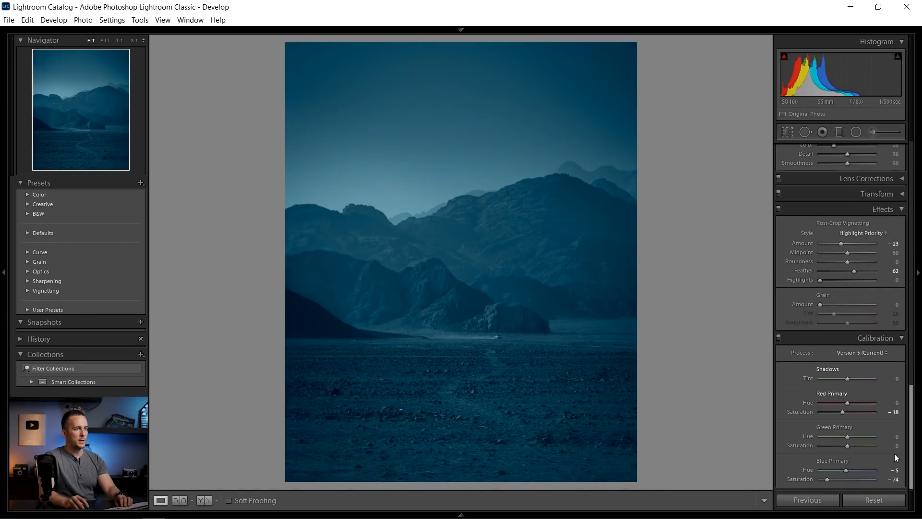
Step: Set the split toning Saturation to 16 for the highlights and 4 for the shadows
scroll(911, 452, up, 10)
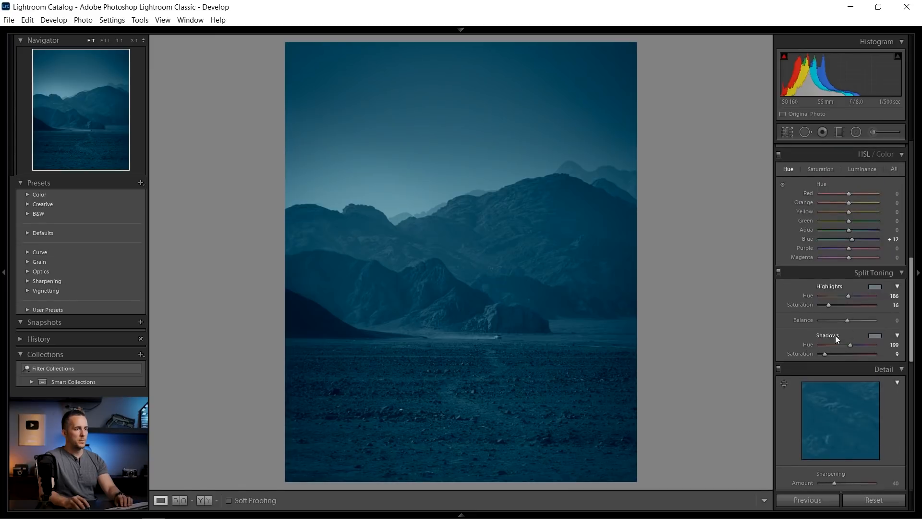
drag(825, 305, 827, 305)
drag(825, 352, 818, 353)
Step: Set the HSL Saturation of Aqua to -50 and Blue to -35, and show the original photo for comparison
click(835, 173)
mouse_move(836, 238)
mouse_down()
mouse_move(822, 235)
mouse_move(889, 224)
mouse_move(834, 230)
mouse_up()
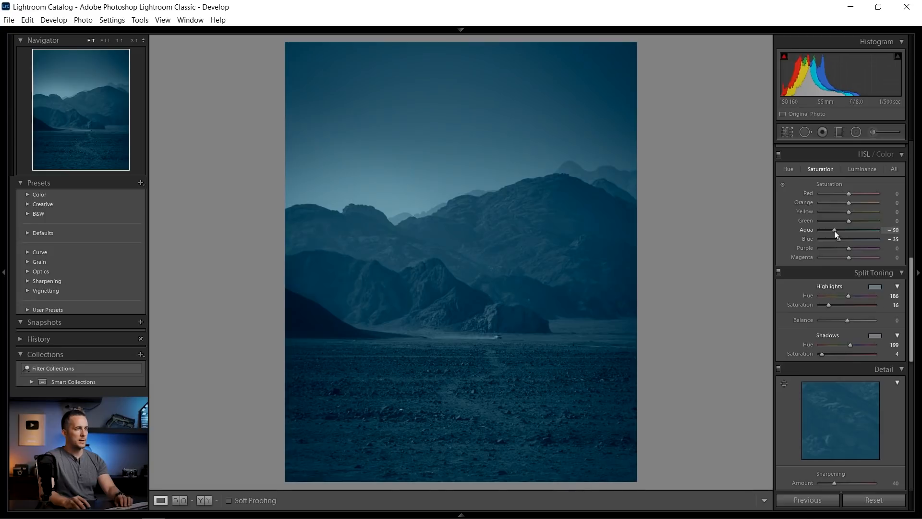
key(backslash)
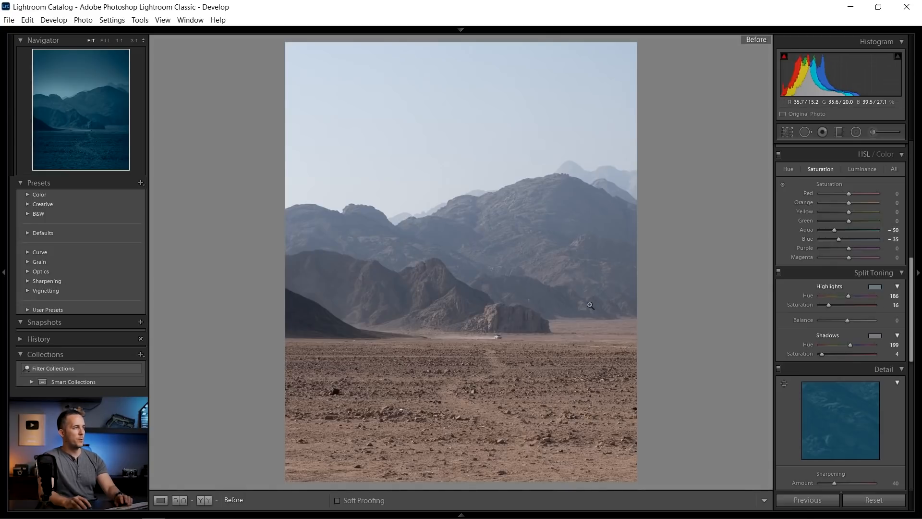